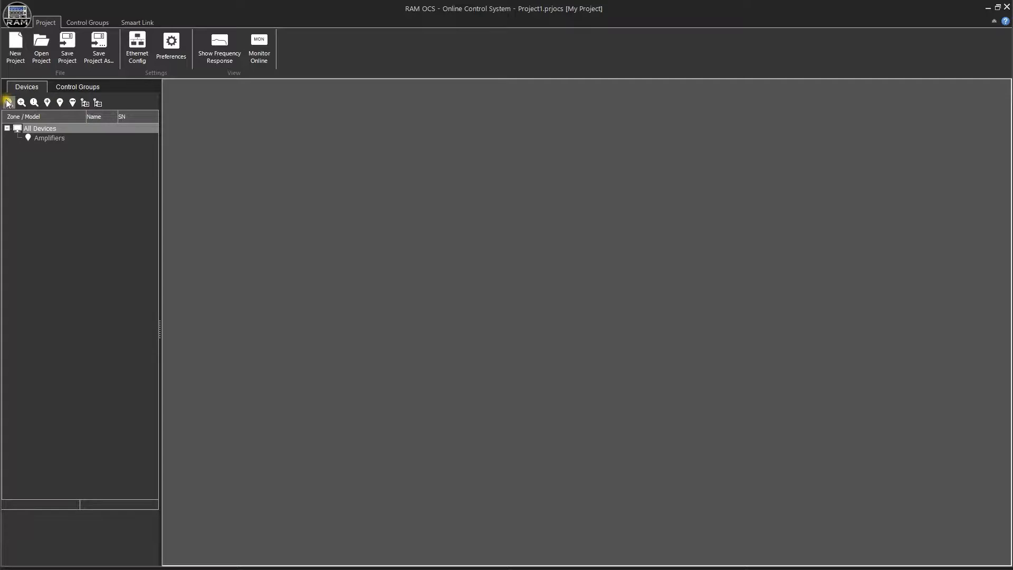
- Search the network for devices and add a zone named North_Stand under All Devices
left_click(9, 102)
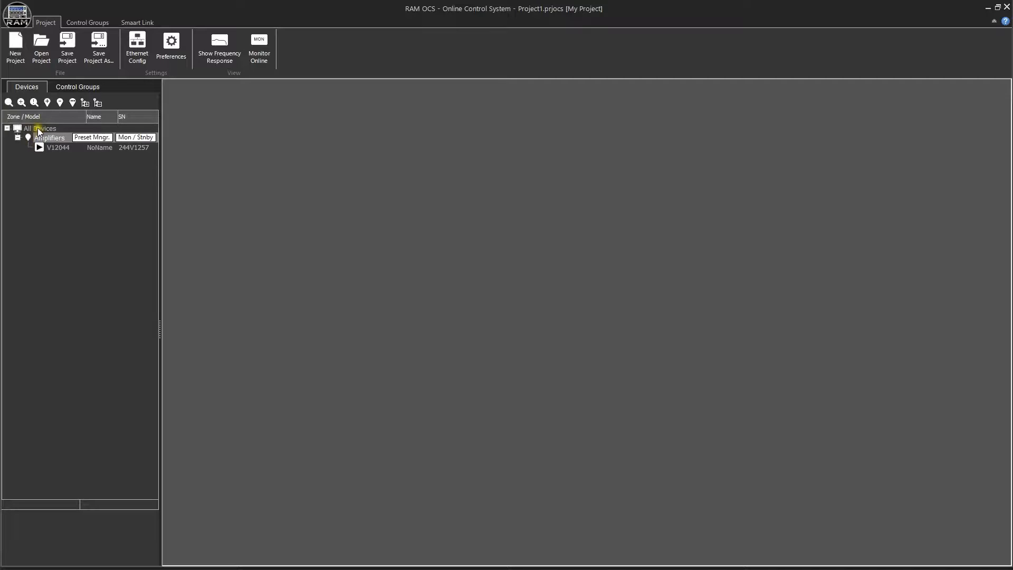
mouse_move(37, 128)
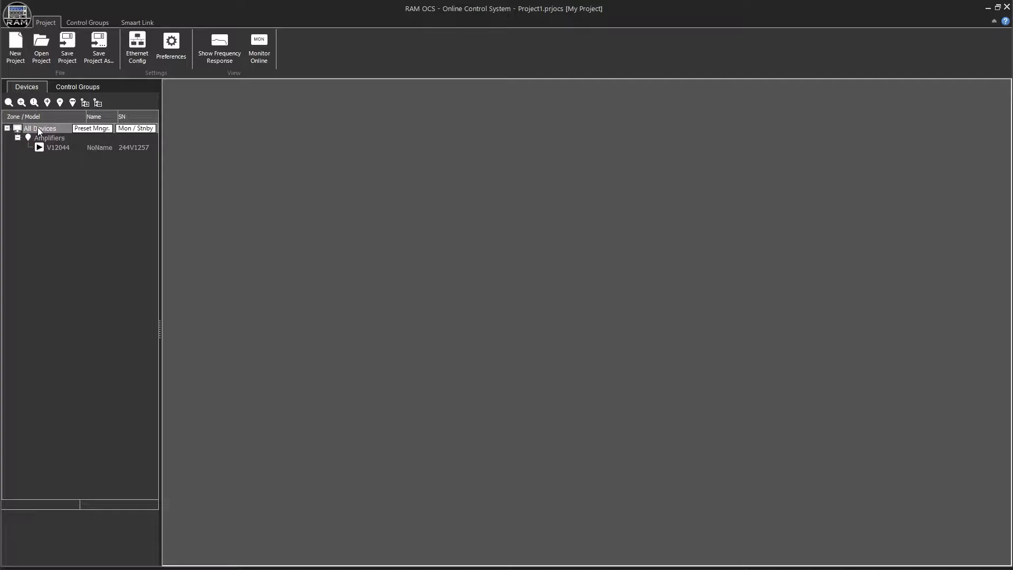
left_click(47, 102)
type("No")
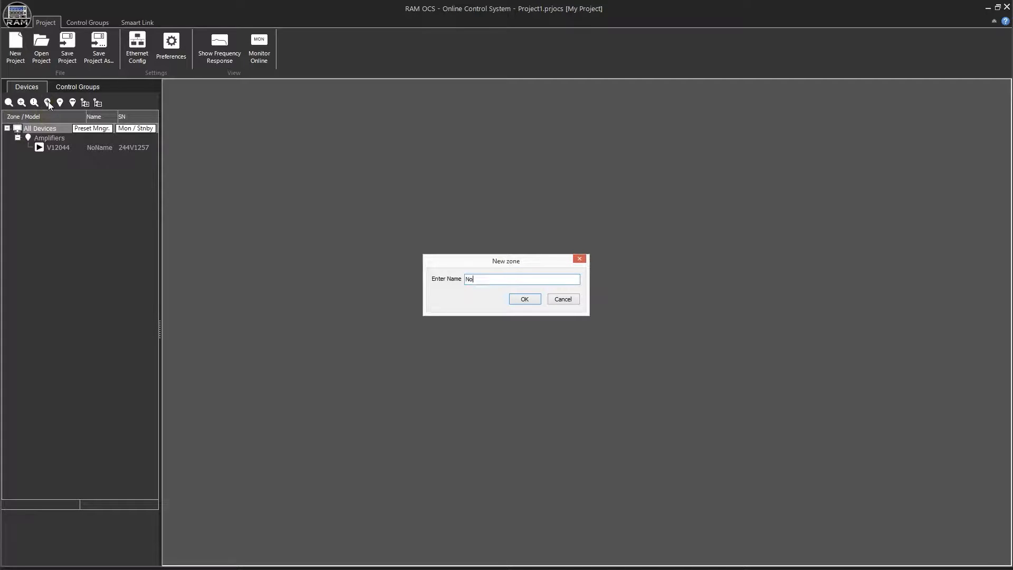
type("rth_Stand")
key("Return")
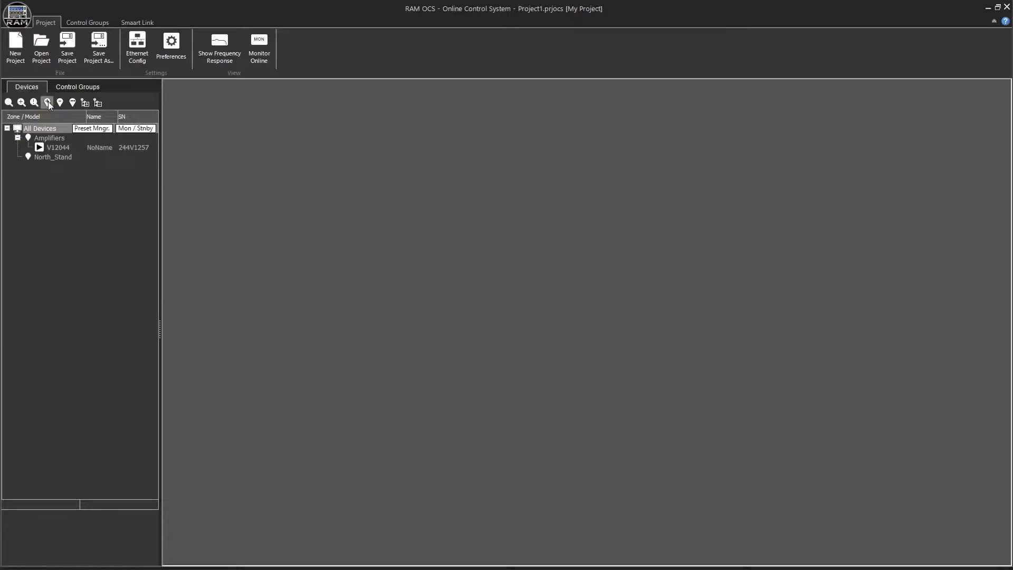
- Add three more zones under All Devices named South_Stand, West_Stand and East_Stand
left_click(48, 102)
type("S")
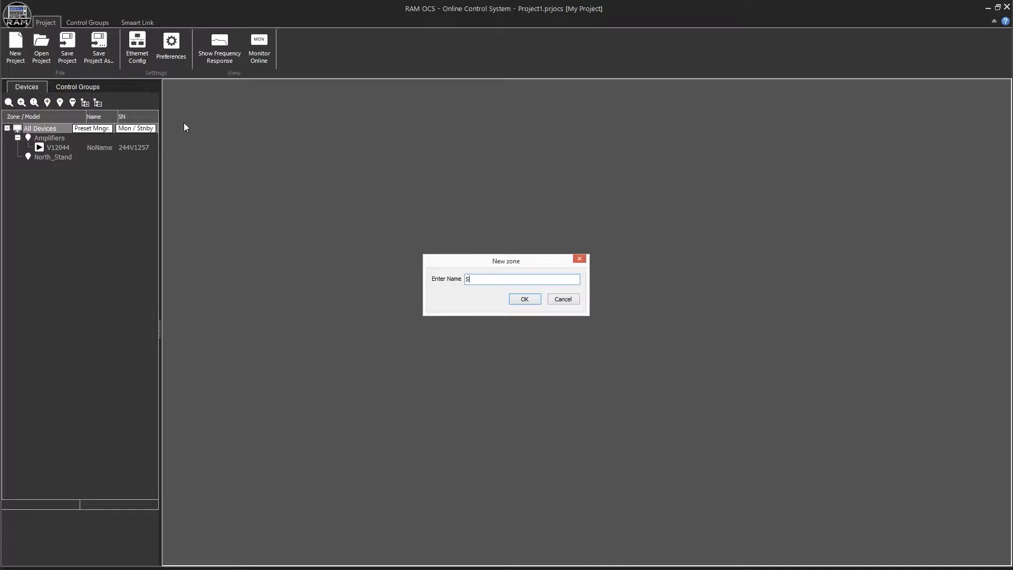
type("outh_Stand")
key("Return")
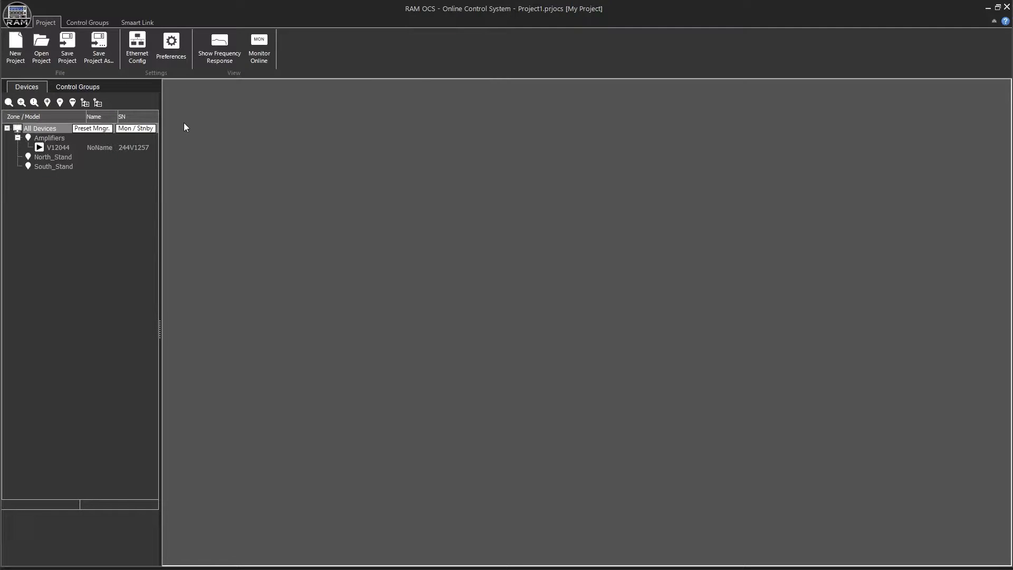
left_click(48, 103)
type("West_Stand")
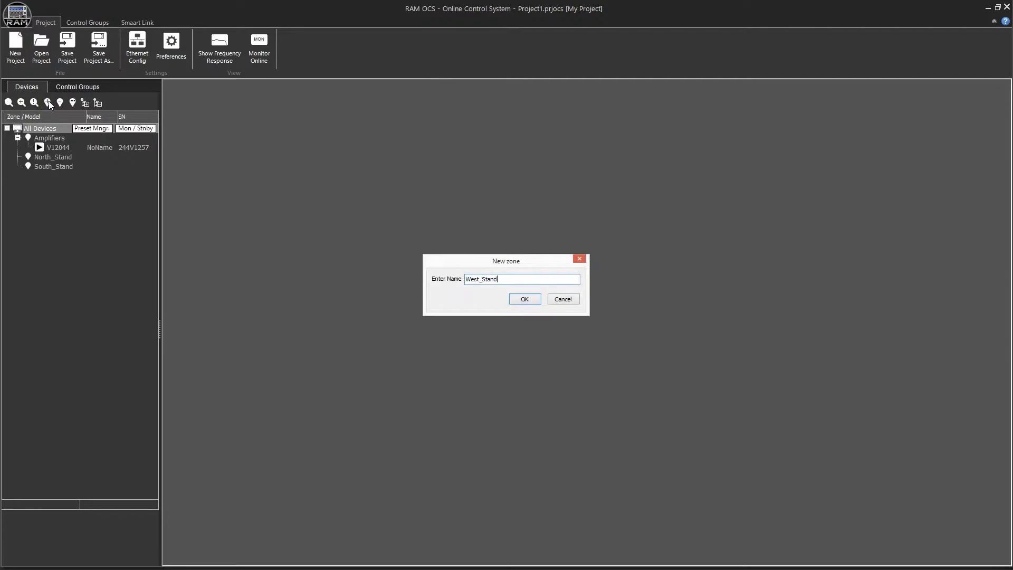
key("Return")
left_click(48, 102)
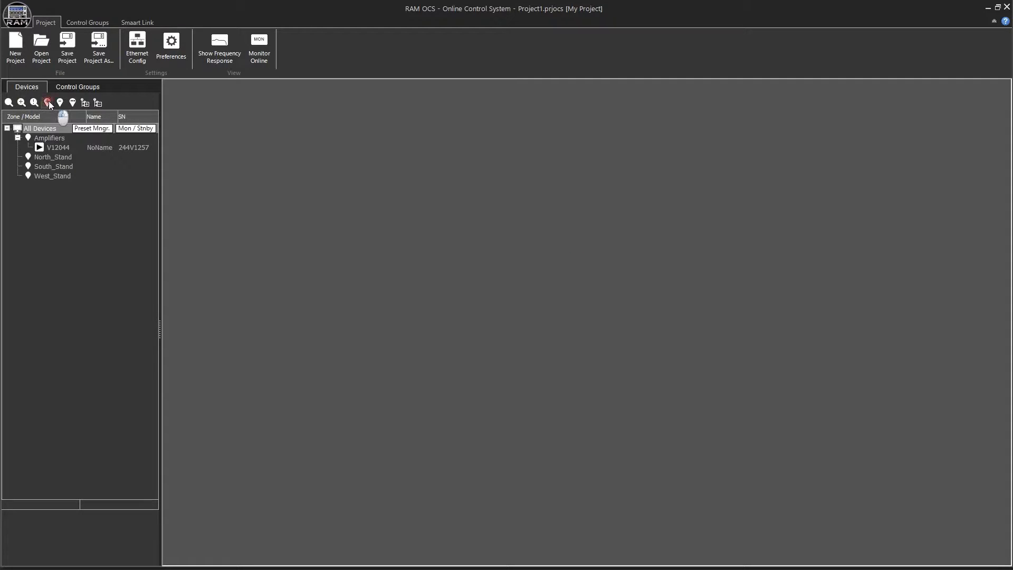
type("East_Stand")
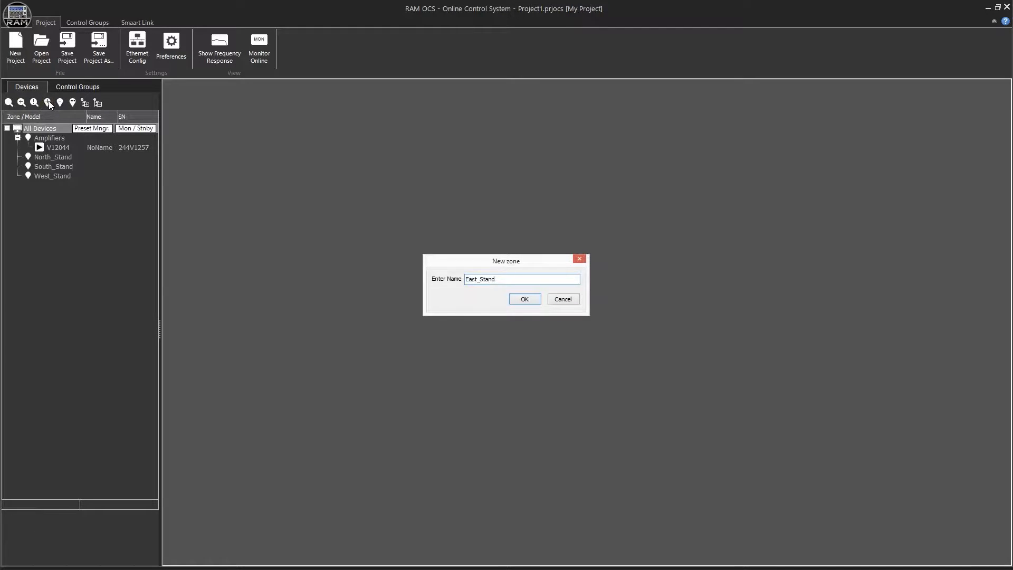
key("Return")
- Add two subzones named N_Top and N_Bottom inside the North_Stand zone
left_click(48, 157)
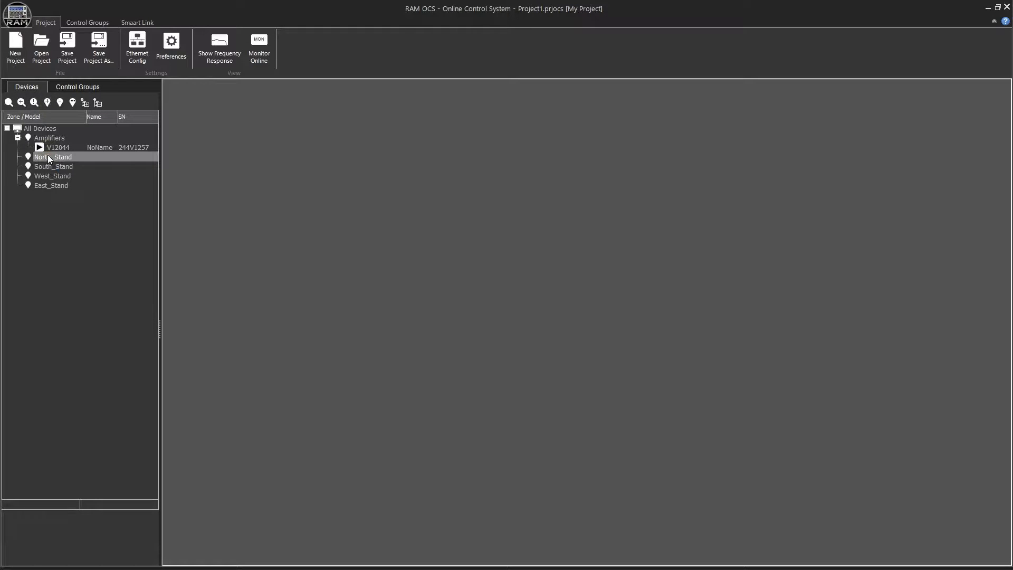
right_click(55, 154)
left_click(126, 239)
type("N_Top")
key("Return")
right_click(38, 158)
left_click(109, 239)
type("N_Bottom")
key("Return")
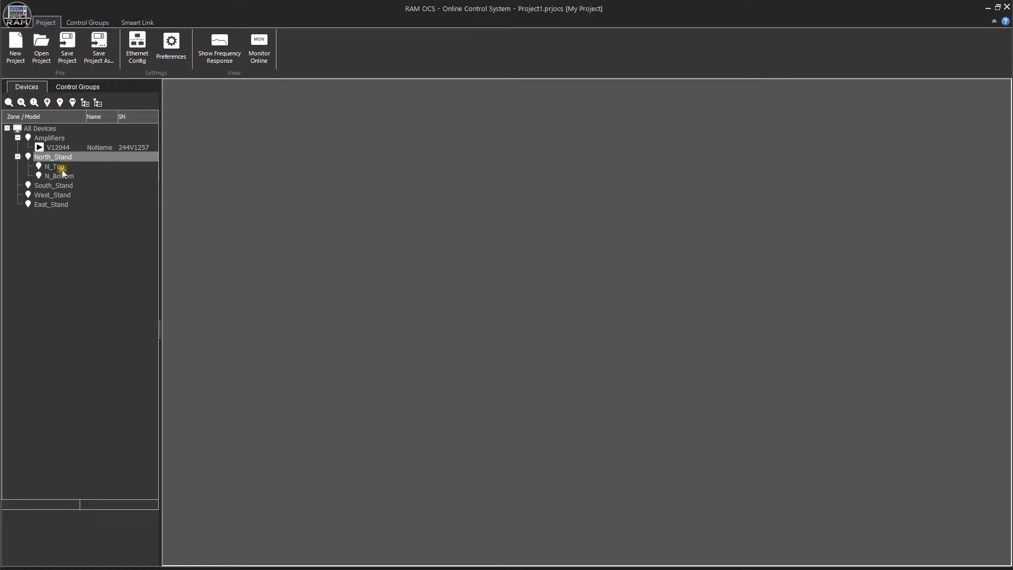
- Add subzones NT_Left, NT_Center and NT_Right inside N_Top, and widen the Zone / Model column to fit their names
left_click(60, 168)
right_click(59, 168)
left_click(112, 249)
type("N_Left")
key("Return")
right_click(55, 160)
left_click(98, 245)
type("NT_Cente")
key("Return")
left_click(47, 102)
type("NT_Right")
key("Return")
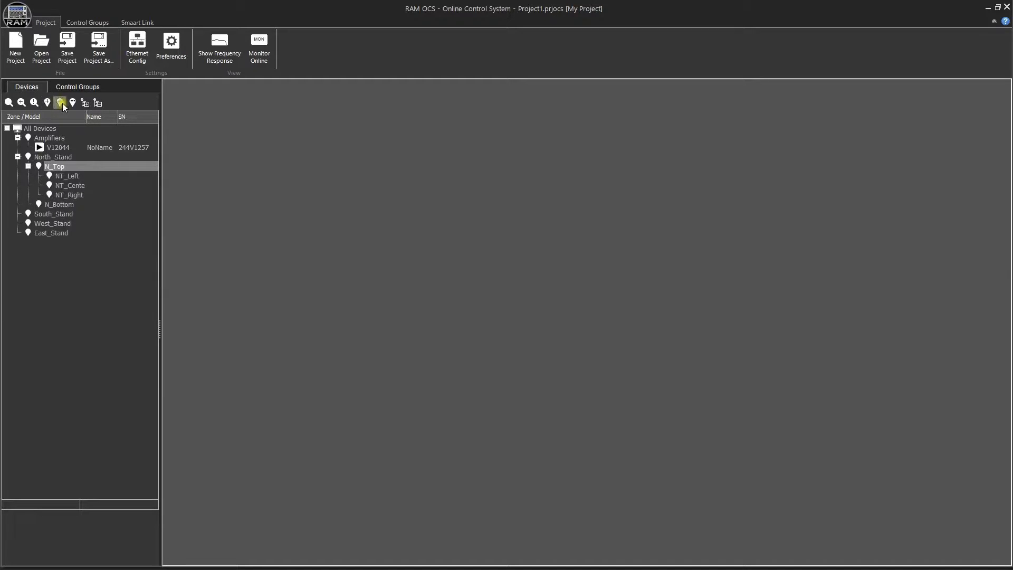
left_click_drag(86, 116, 99, 115)
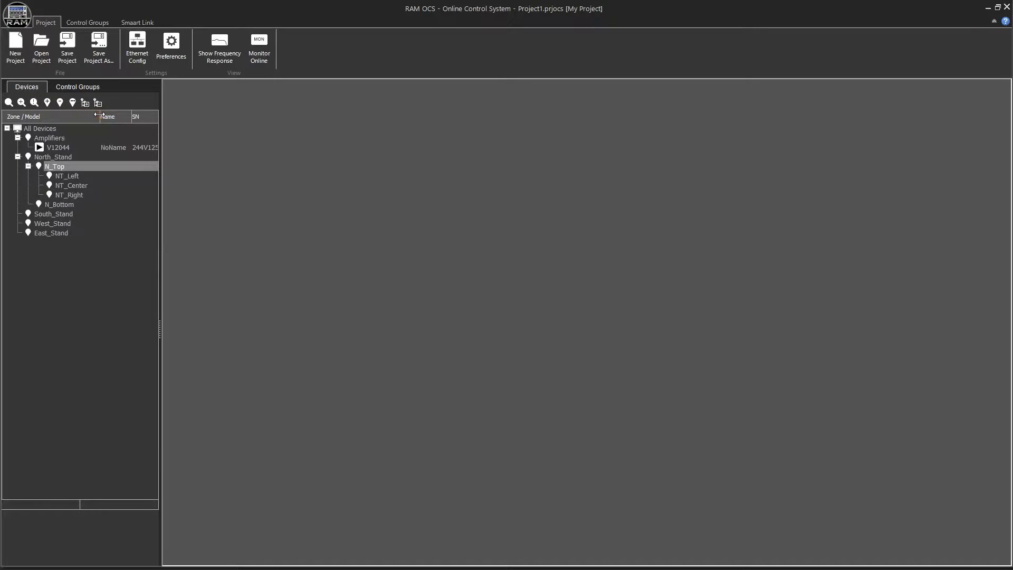
- Add subzones NB_Left, NB_Center and NB_Right inside the N_Bottom zone
left_click(39, 204)
left_click(47, 102)
type("NB_Left")
key("Return")
left_click(47, 102)
type("NB_Center")
key("Return")
left_click(47, 103)
type("NB_Right")
key("Return")
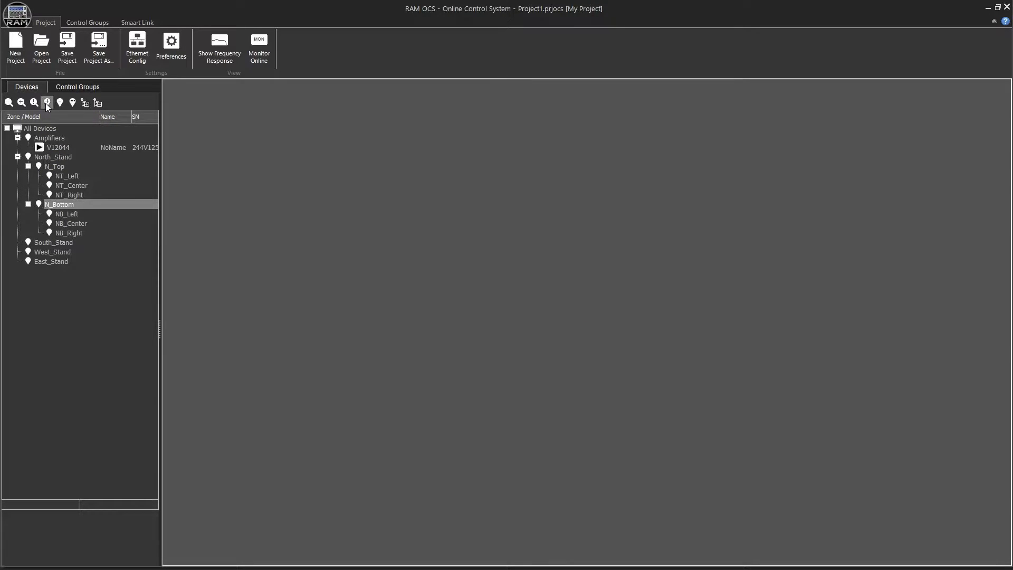
- Widen the device tree area and move the V12044 amplifier from the Amplifiers zone into NT_Left
left_click(32, 243)
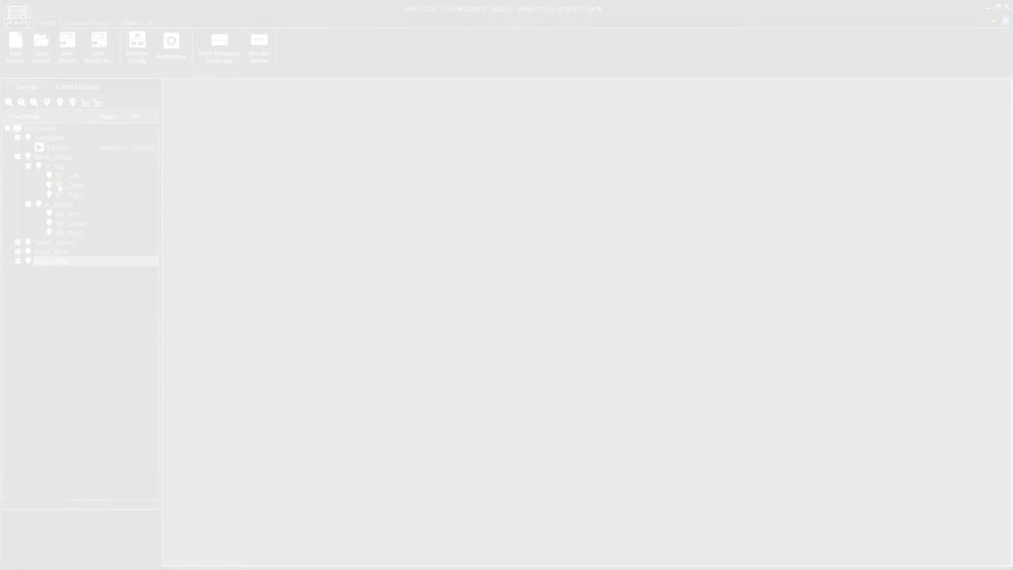
left_click_drag(159, 176, 174, 177)
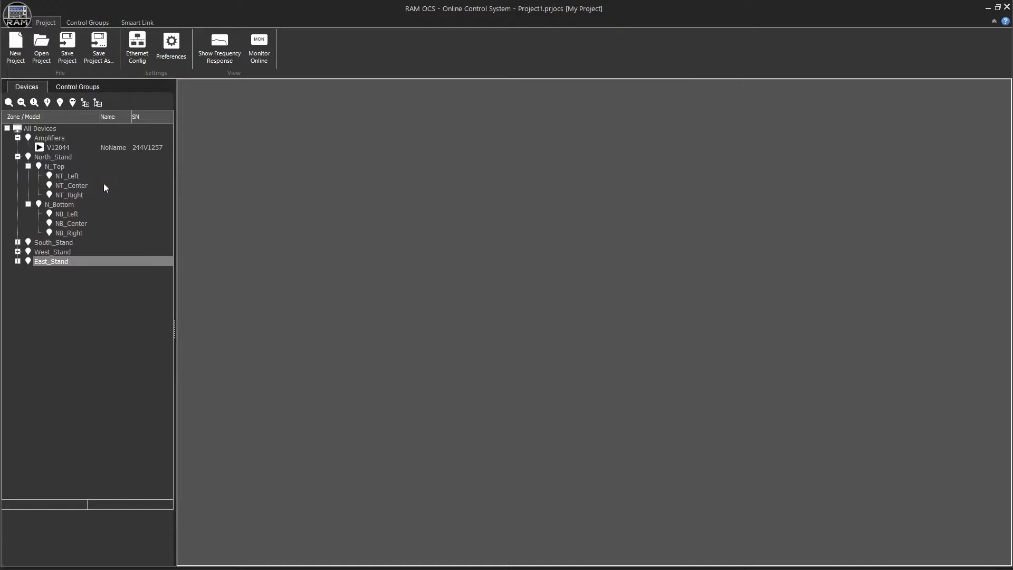
left_click(38, 146)
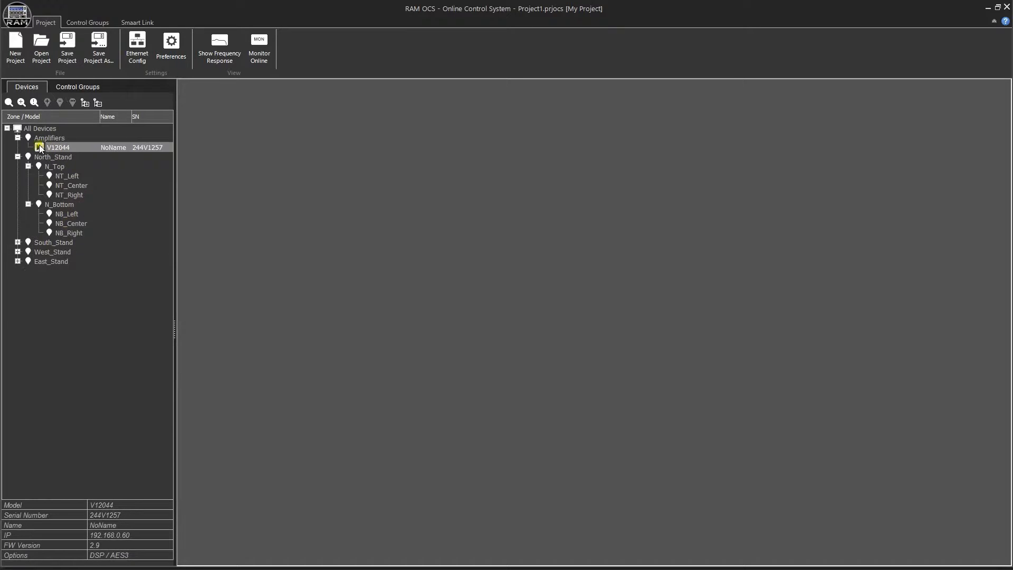
left_click_drag(44, 148, 58, 174)
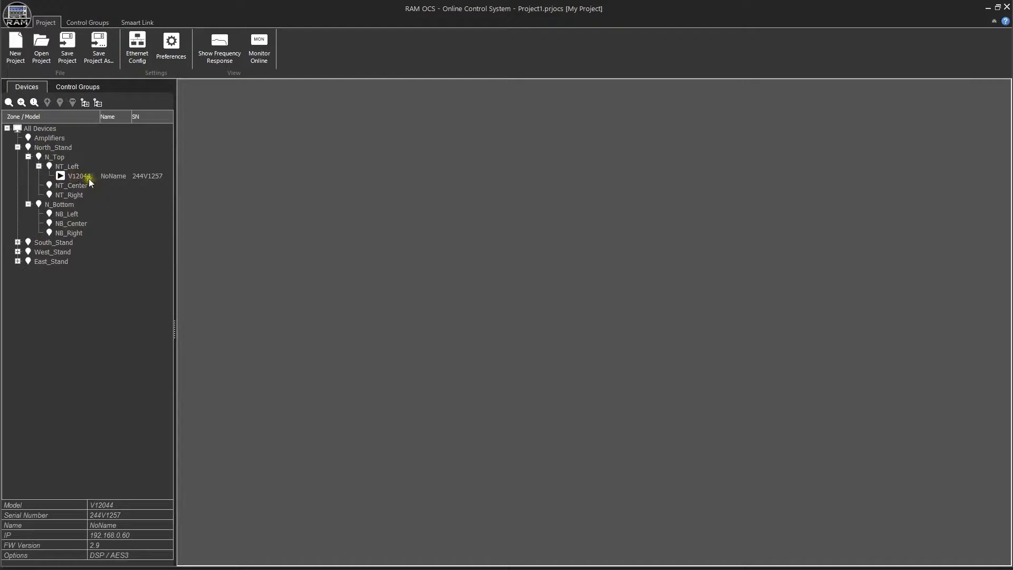
- Rename the V12044 amplifier in the NT_Left zone to NTL_Amp3
right_click(103, 176)
left_click(158, 232)
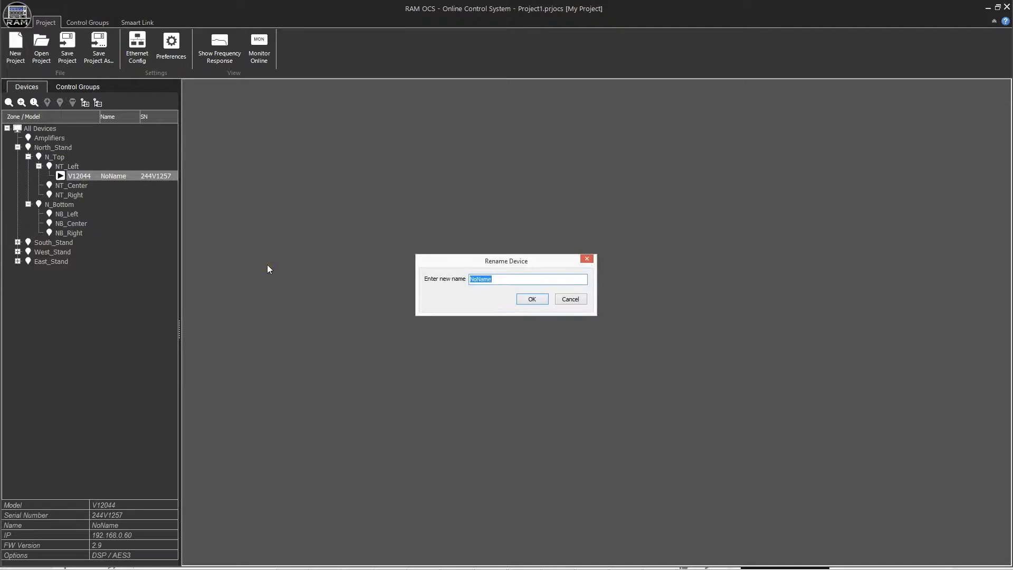
type("NTL_Amp3")
left_click(530, 299)
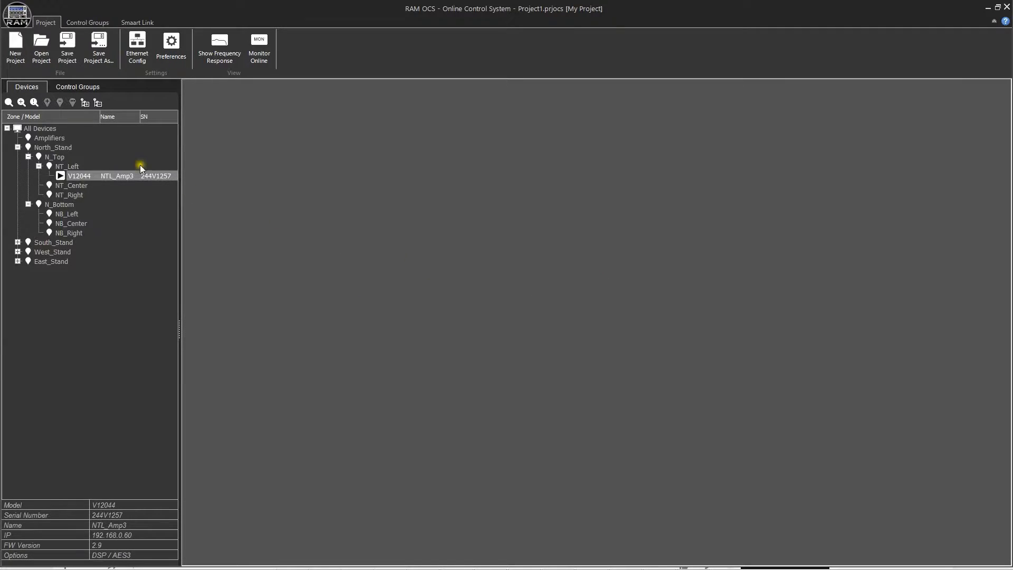
- Search for additional devices and move the newly found V12044 amplifier into the NT_Left zone
left_click(22, 102)
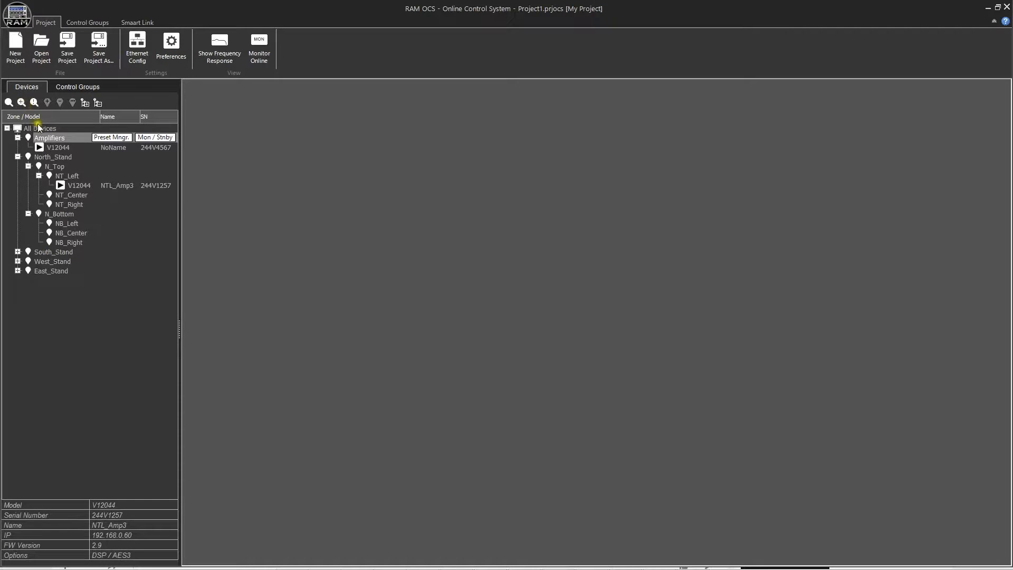
left_click(61, 148)
left_click_drag(64, 148, 86, 178)
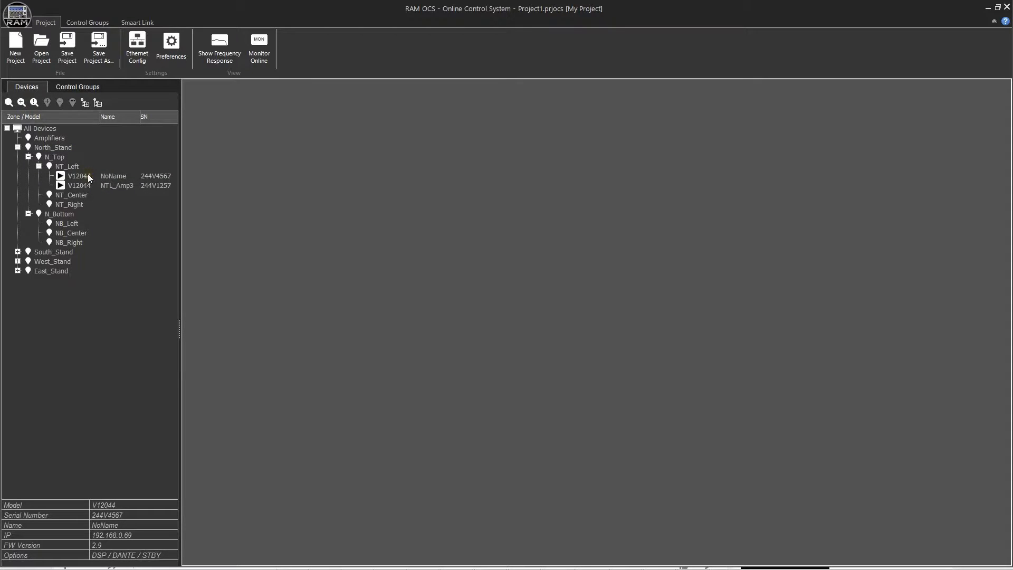
- Rename the unnamed amplifier above NTL_Amp3 in the NT_Left zone to NTL_Amp2
right_click(88, 175)
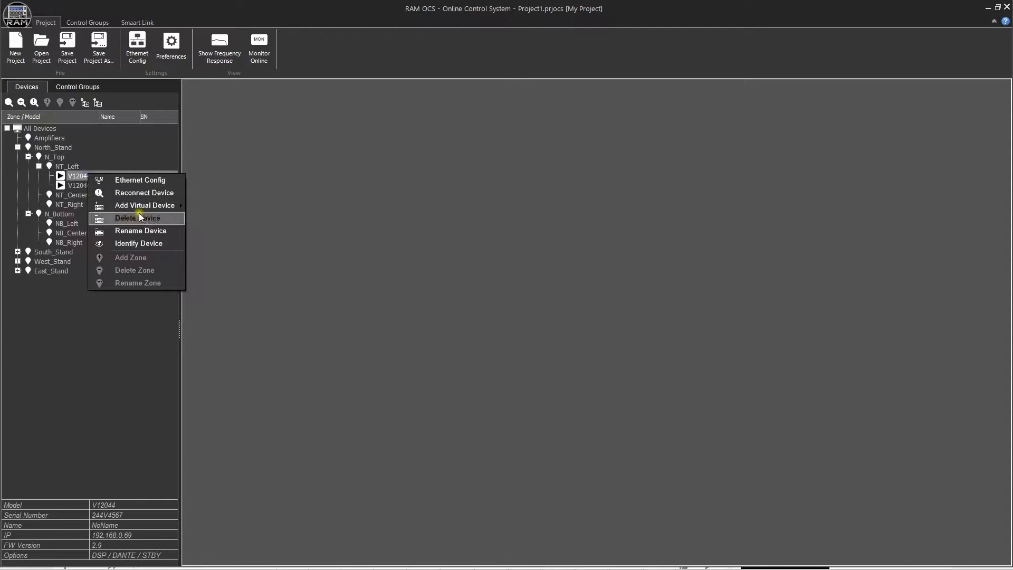
left_click(161, 232)
type("NTL_Amp2")
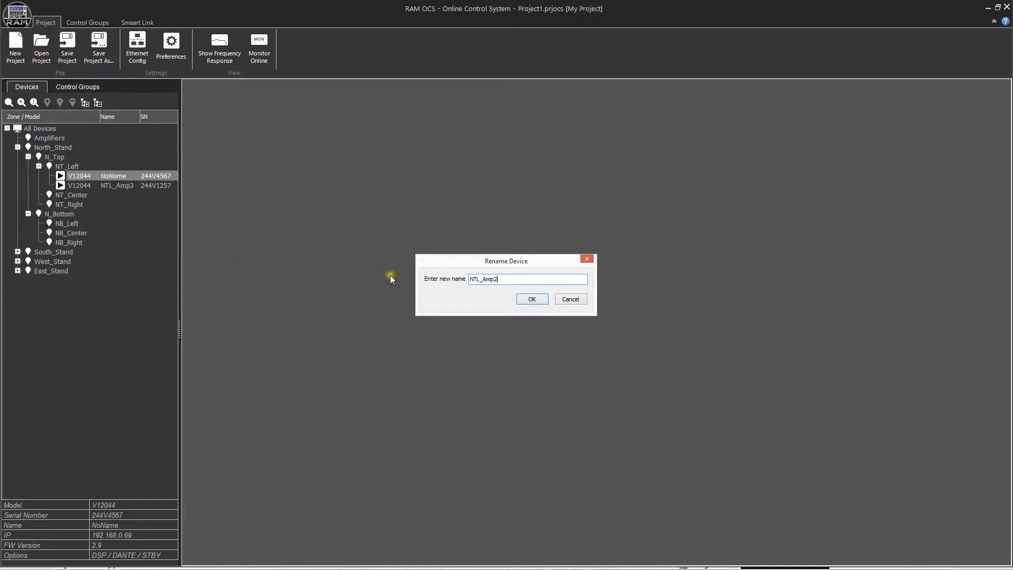
left_click(532, 299)
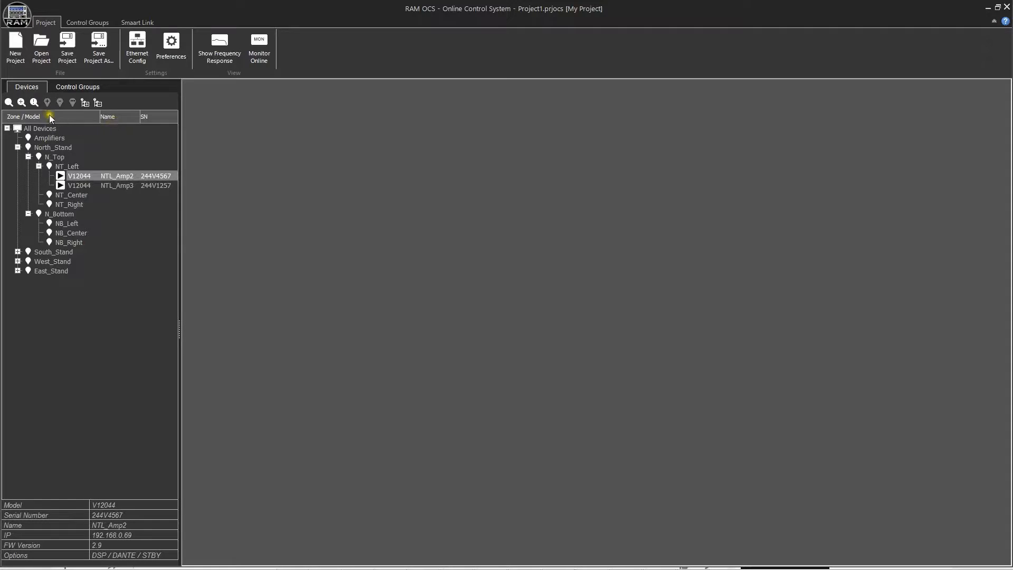
- Search again for additional devices and place the newly found amplifier above NTL_Amp2 in the NT_Left zone
left_click(22, 103)
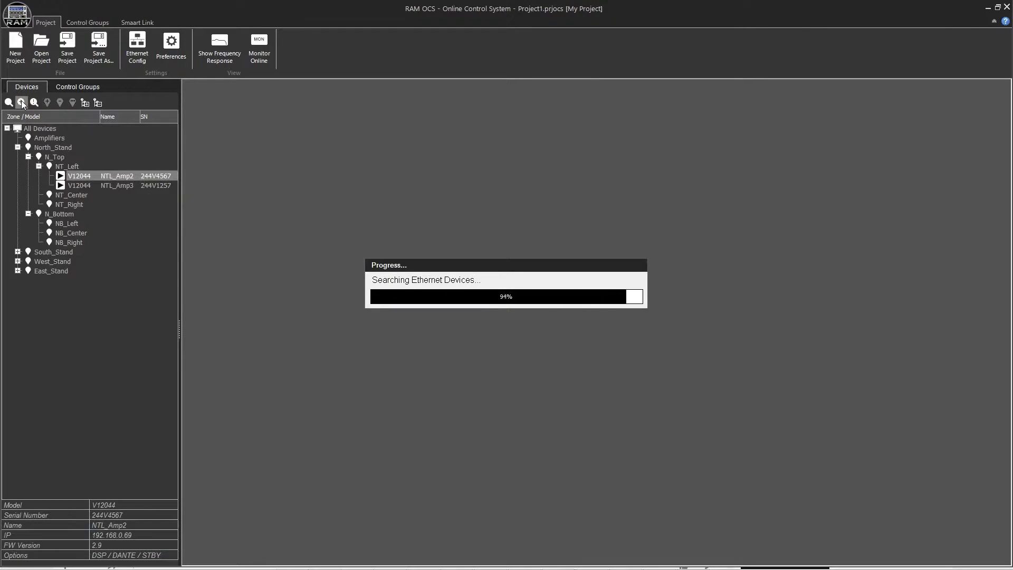
left_click(61, 148)
left_click_drag(62, 149, 108, 176)
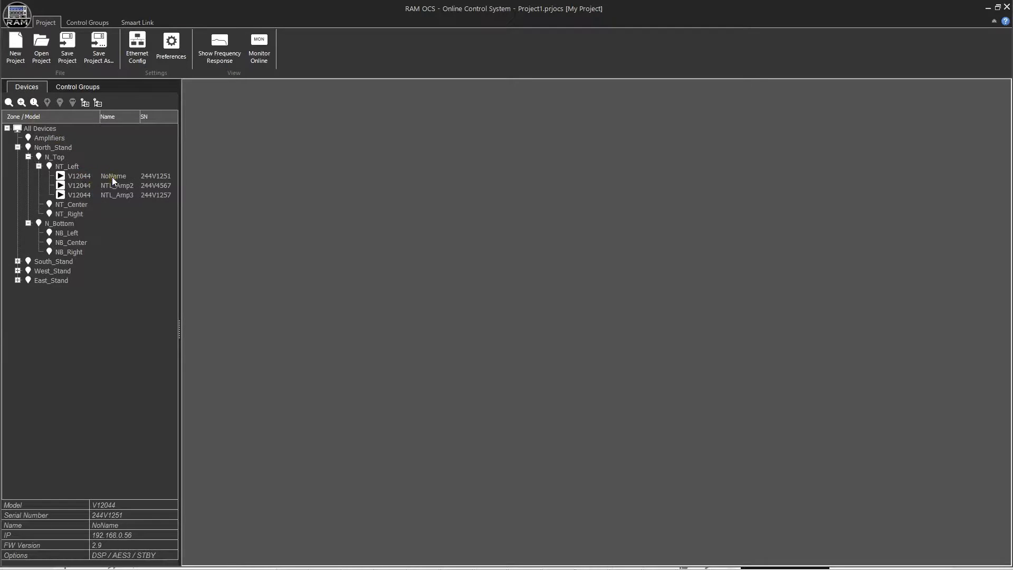
- Rename the remaining unnamed amplifier in the NT_Left zone to NTL_Amp1
right_click(111, 176)
left_click(175, 235)
type("NTL_Amp1")
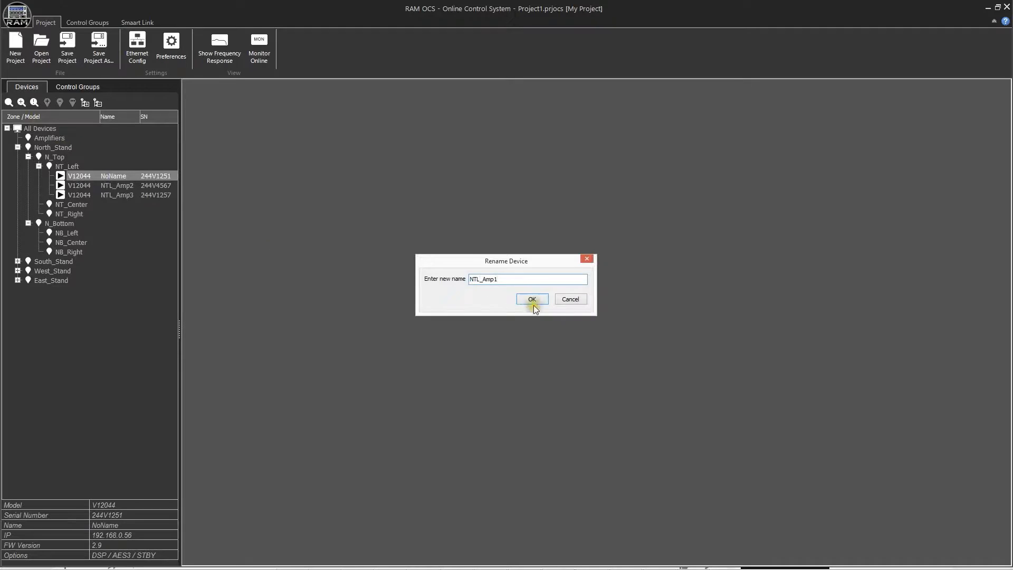
left_click(537, 302)
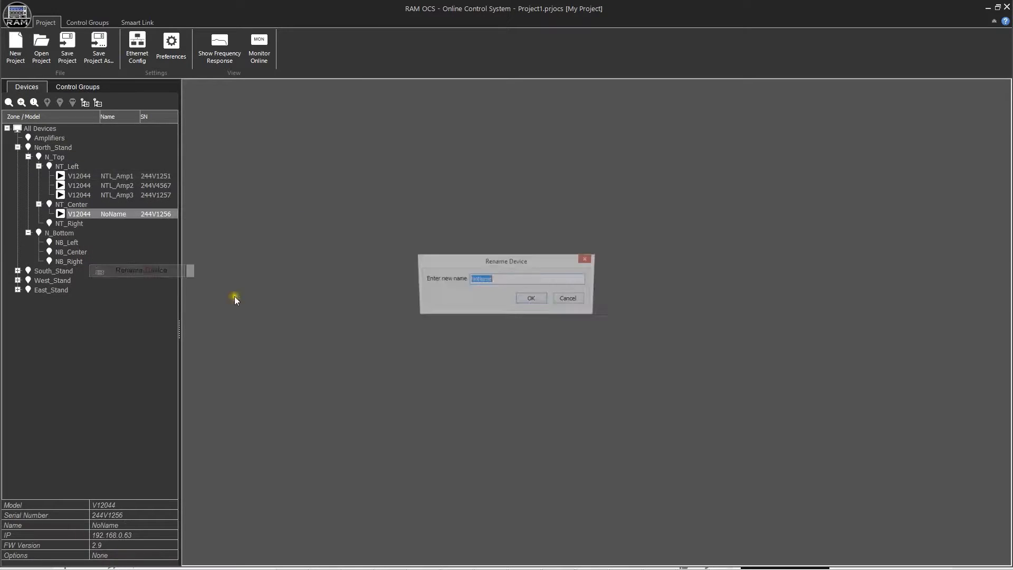
- Name the first NT_Center amplifier NTC_Amp3, and add the next found amplifier to that zone as NTC_Amp2
left_click(528, 301)
left_click(21, 102)
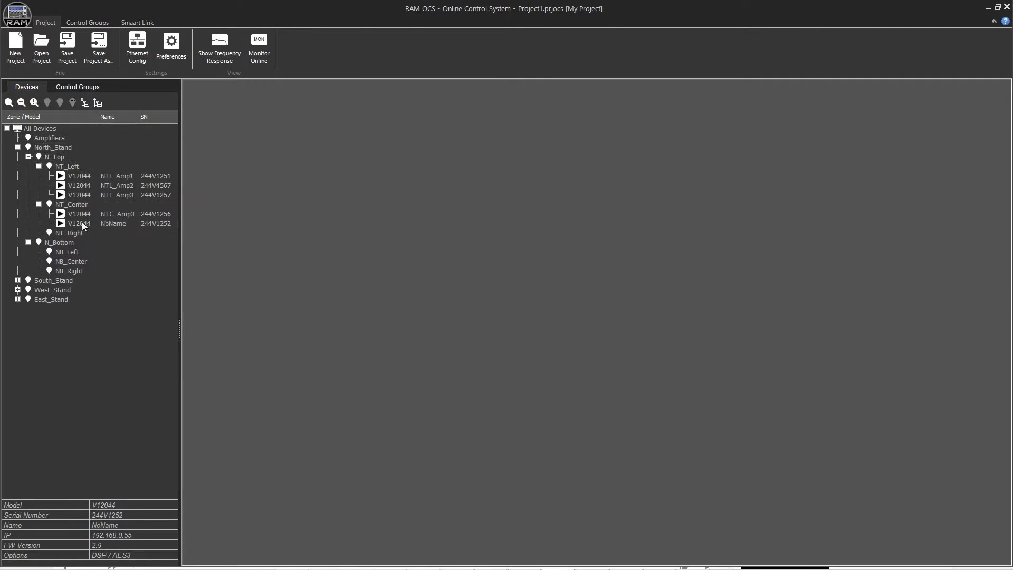
right_click(82, 223)
left_click(154, 279)
type("NTC_Amp2")
key("Return")
- Search for another new device and name the amplifier added to the NT_Center zone NTC_Amp1
left_click(22, 103)
right_click(82, 223)
left_click(153, 279)
type("NTC_Amp1")
left_click(531, 299)
- Reorder the NT_Center amplifiers as NTC_Amp1, NTC_Amp2, NTC_Amp3 by moving two of them to the Amplifiers zone and back
left_click_drag(84, 214, 50, 139)
left_click_drag(84, 233, 50, 138)
left_click_drag(71, 147, 76, 223)
left_click_drag(71, 147, 87, 211)
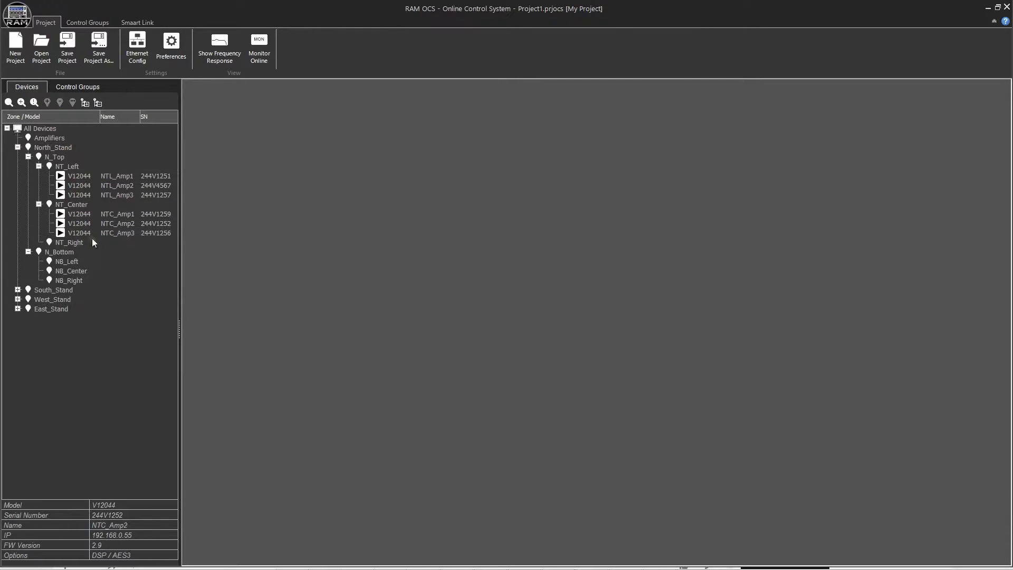
- Search for the next new device and add it to the NT_Right zone under the name NTR_Amp3
left_click(21, 102)
right_click(80, 252)
left_click(152, 307)
type("NTR_Amp3")
left_click(532, 299)
- Find another new amplifier and add it to the NT_Right zone, naming it NTR_Amp2
left_click(21, 102)
right_click(80, 261)
left_click(141, 315)
type("NTR_Amp2")
left_click(518, 301)
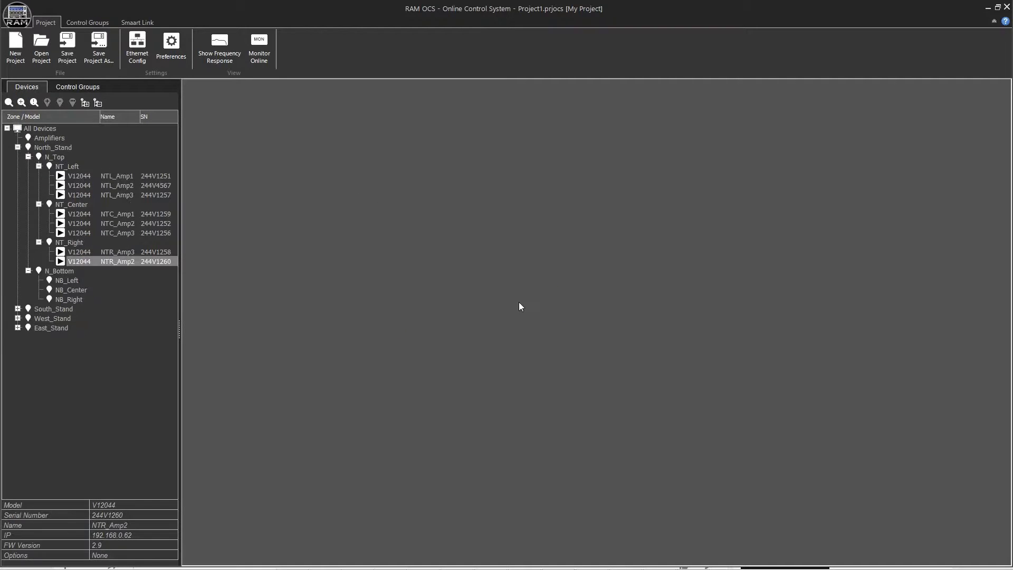
- Find a third amplifier for the NT_Right zone and name it NTR_Amp1
left_click(21, 102)
right_click(81, 271)
left_click(170, 328)
type("NTR_Amp1")
left_click(532, 299)
- Add a newly found amplifier to the NB_Left zone as NBL_Amp3, and move the next found amplifier into the same zone
left_click(21, 102)
right_click(80, 299)
left_click(158, 355)
type("NBL_Amp3")
left_click(528, 299)
left_click(21, 102)
left_click_drag(69, 148, 90, 297)
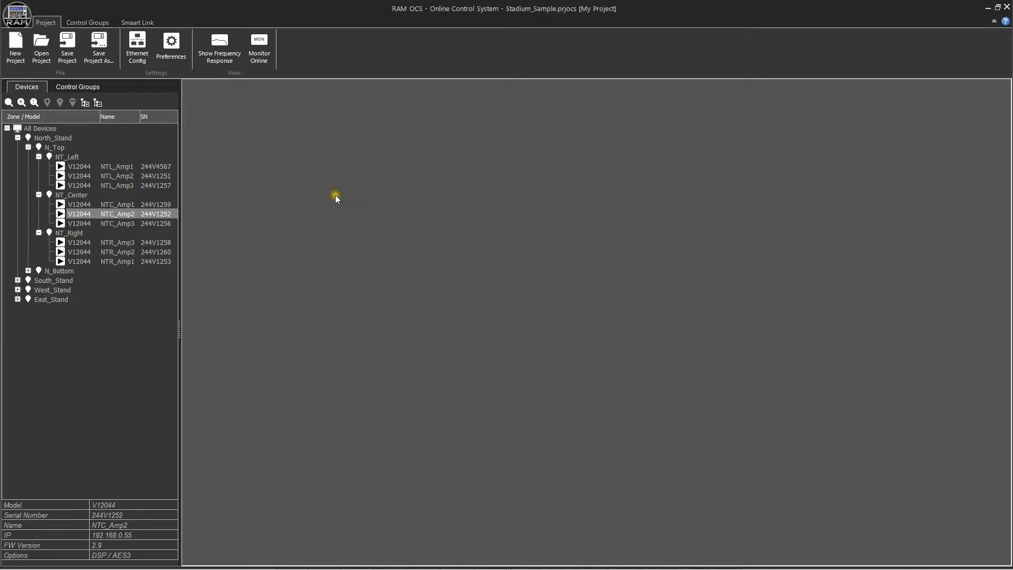
- Open the Preset Manager for the whole North_Stand zone
left_click(66, 138)
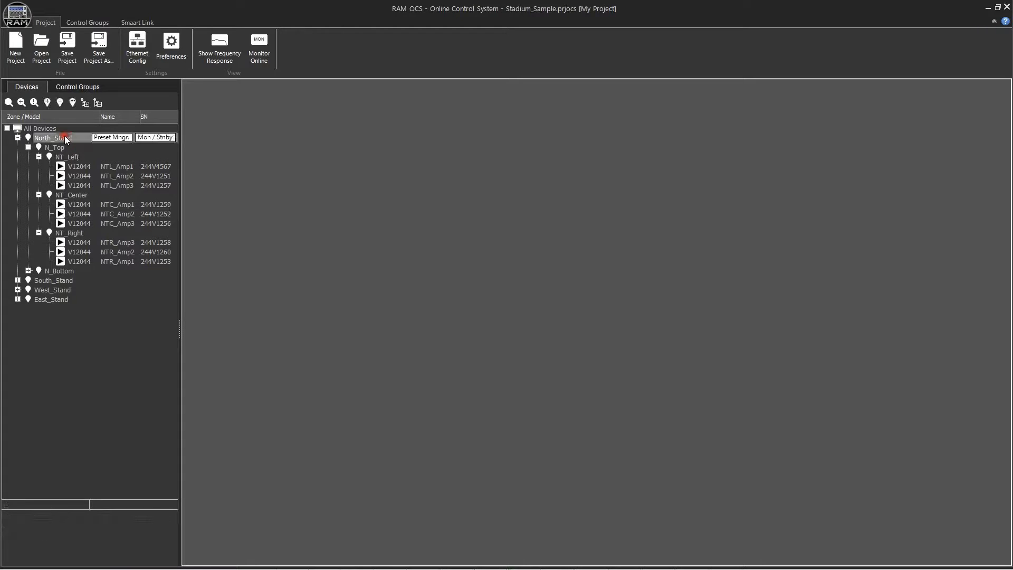
left_click(122, 135)
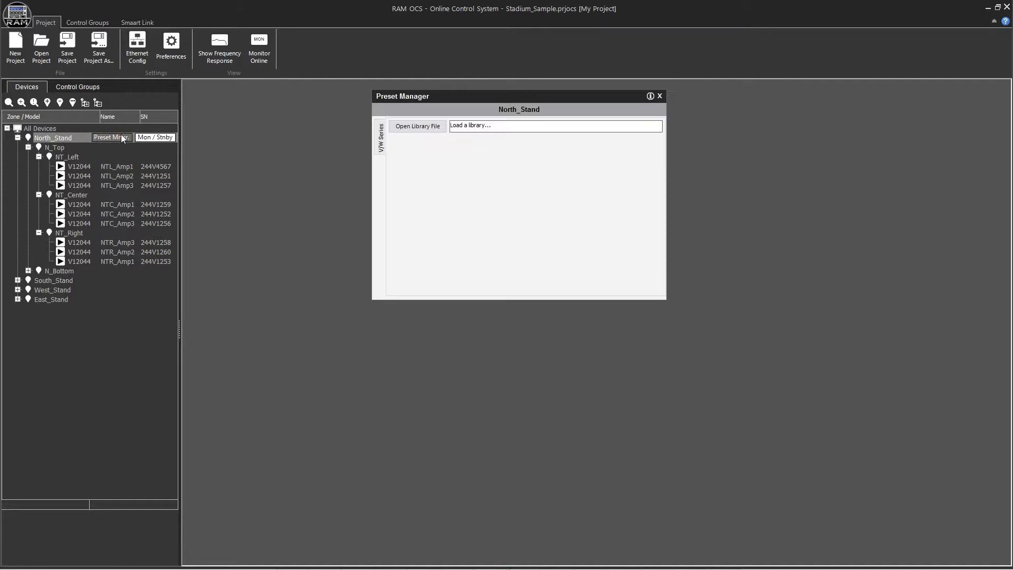
- Load the Stadium.alibocs library for North_Stand, send and recall the AR 215 Box global preset, and close the Preset Manager
left_click(425, 128)
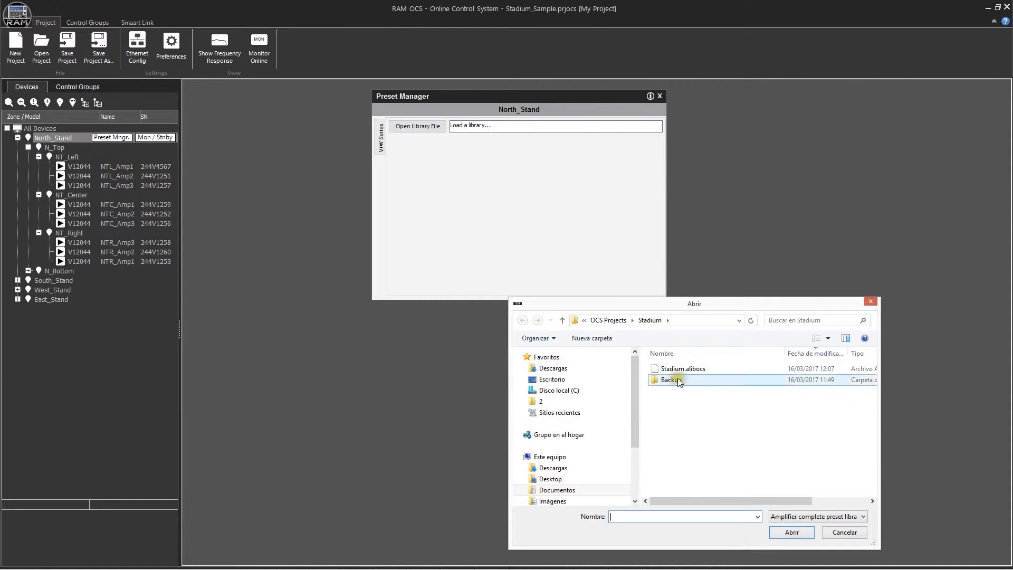
double_click(679, 370)
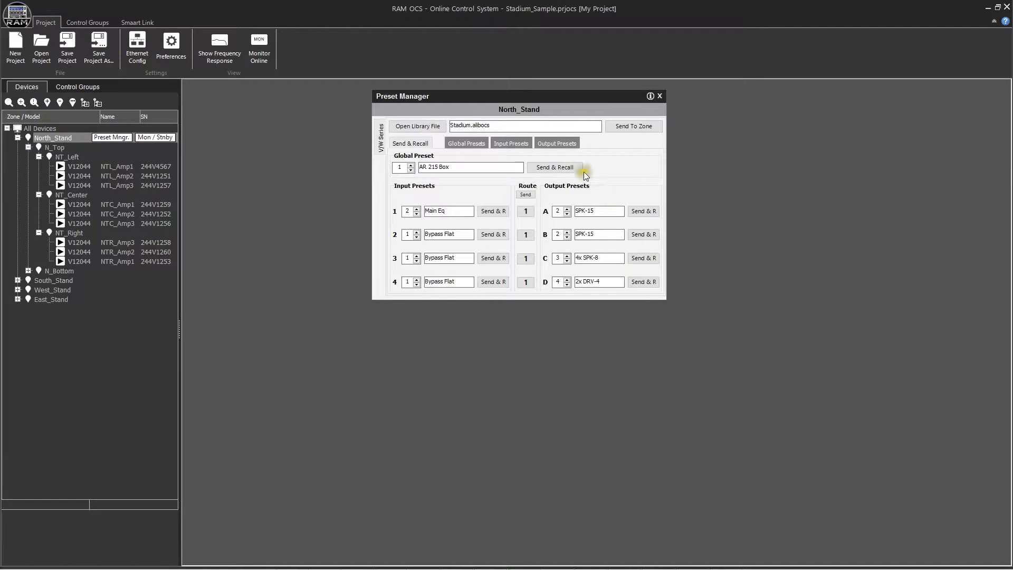
left_click(411, 165)
left_click(411, 165)
left_click(411, 170)
left_click(411, 169)
left_click(555, 170)
left_click(661, 97)
- Open amplifier NTL_Amp2 and inspect its DSP Edit page
left_click(101, 174)
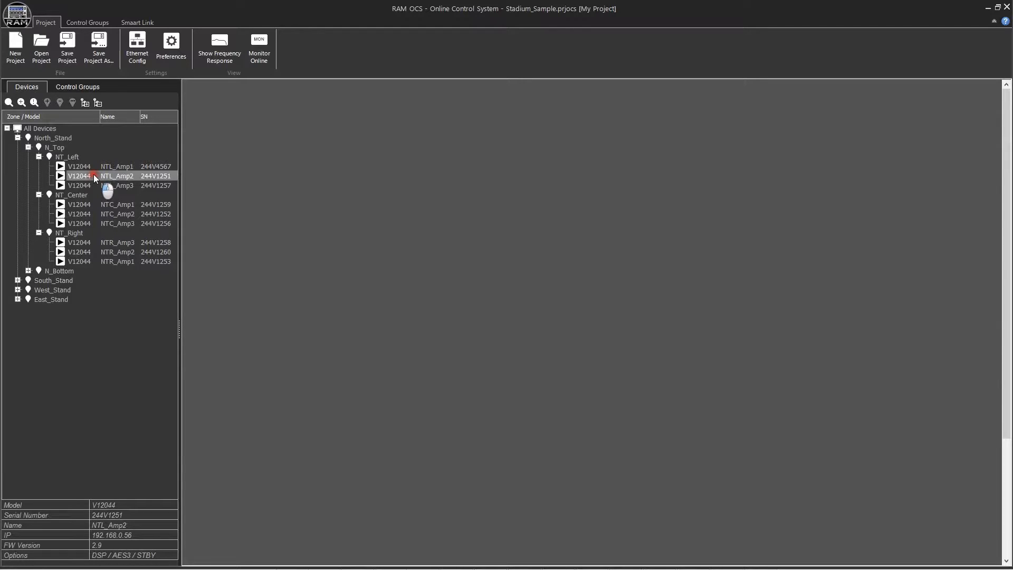
double_click(94, 176)
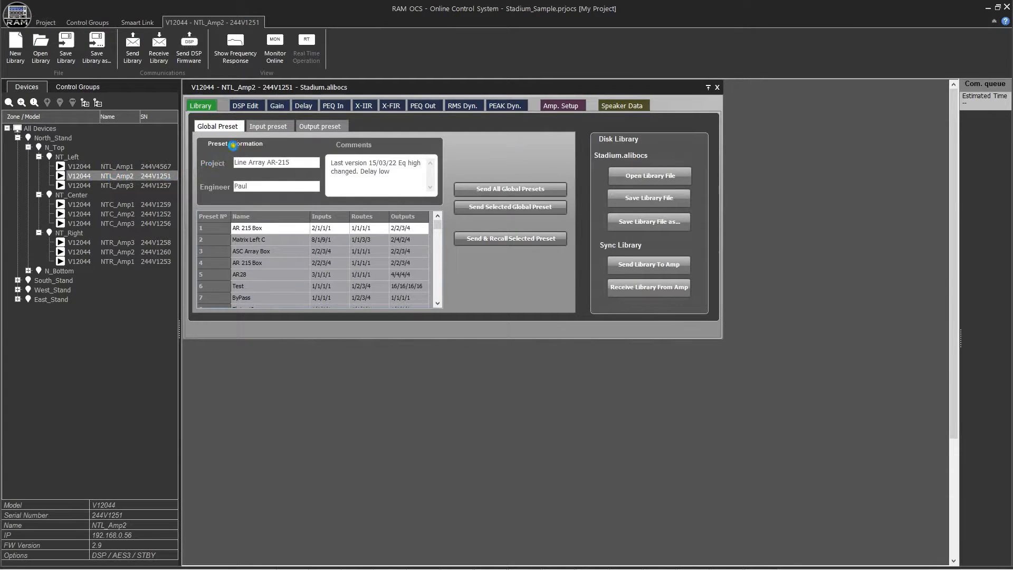
left_click(256, 106)
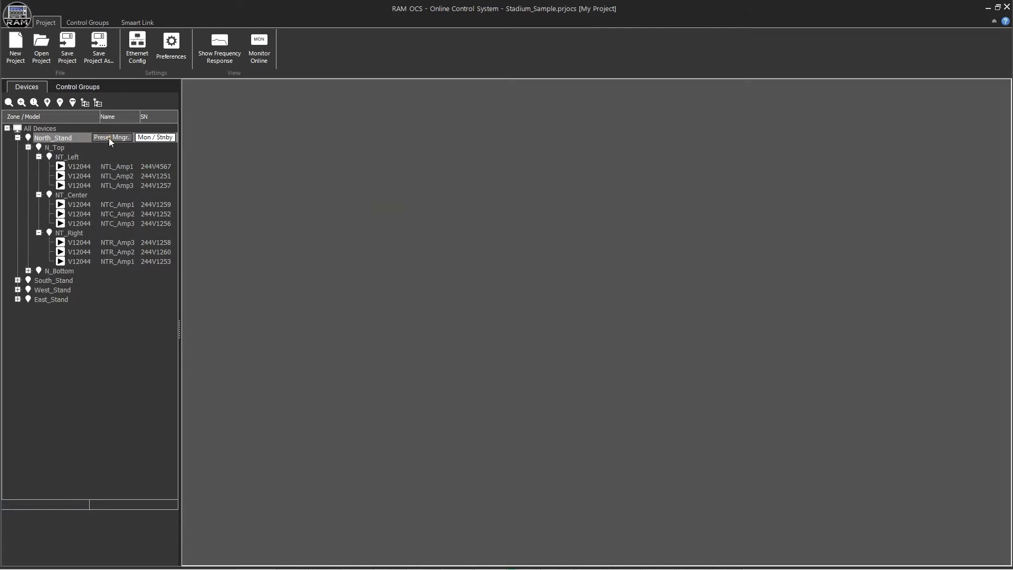
- Reopen North_Stand's Preset Manager and send the output presets SP-320, PLM-SUB and SPK-12 4xMid individually to the zone's amplifiers
left_click(109, 138)
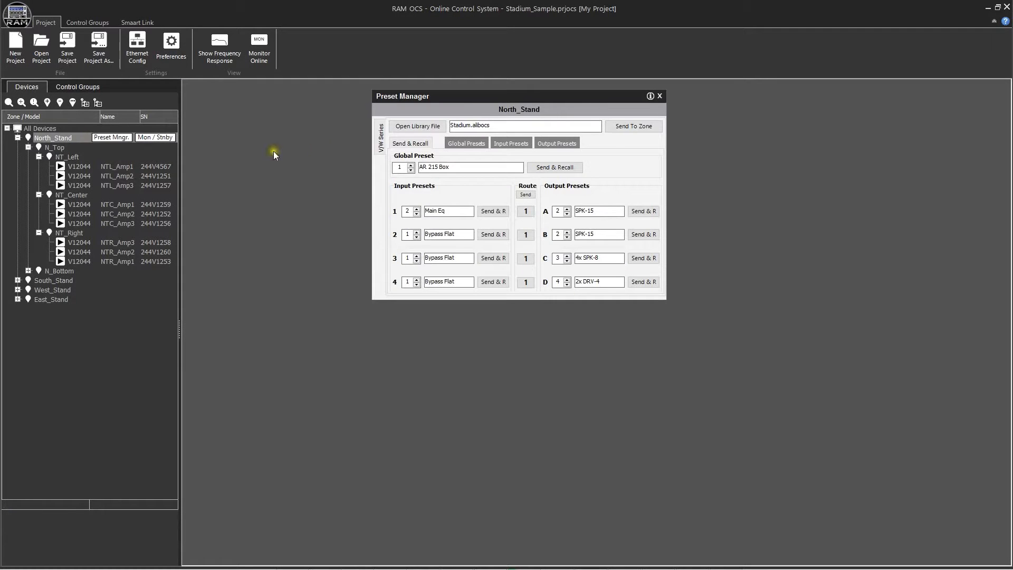
left_click(555, 146)
left_click(491, 217)
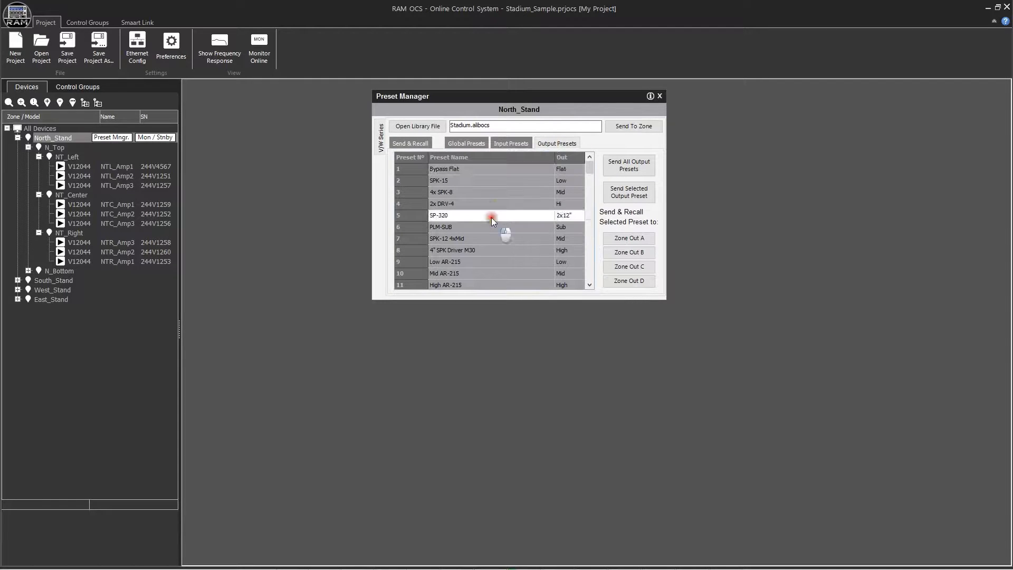
left_click(636, 193)
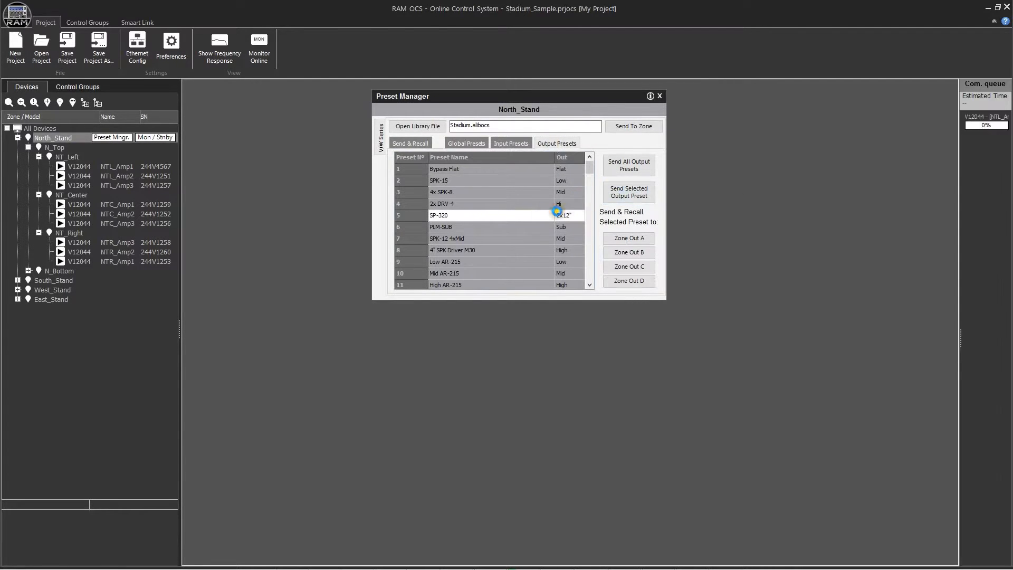
left_click(490, 229)
left_click(624, 192)
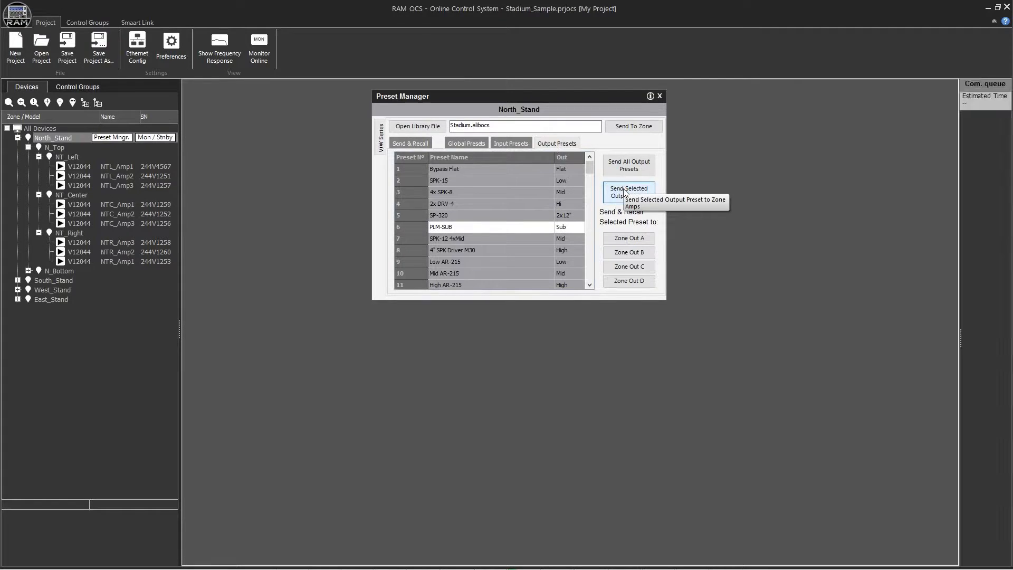
left_click(482, 239)
left_click(632, 198)
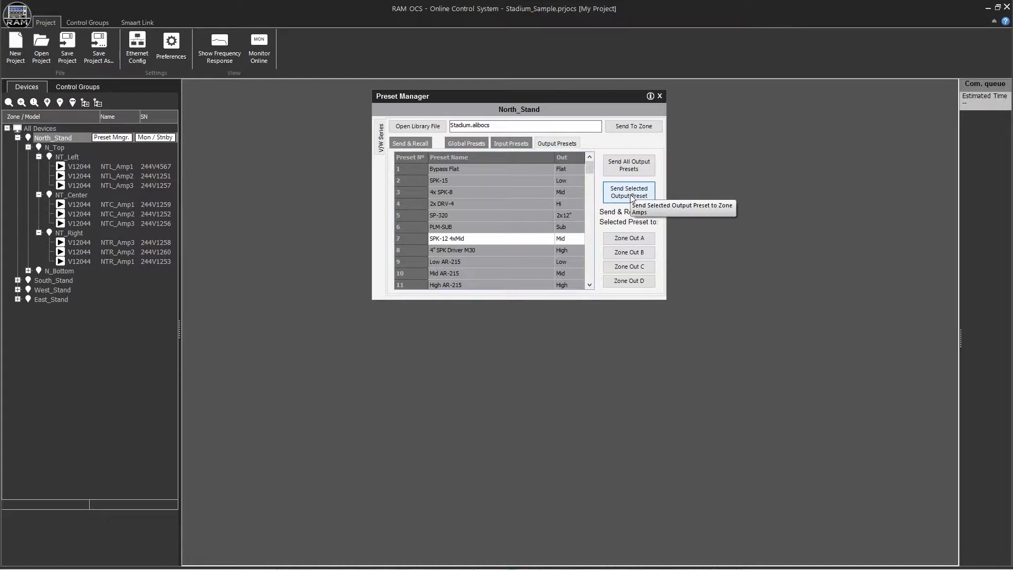
- Send the Main Eq input preset and the complete Stadium.alibocs library to the North_Stand zone
left_click(511, 143)
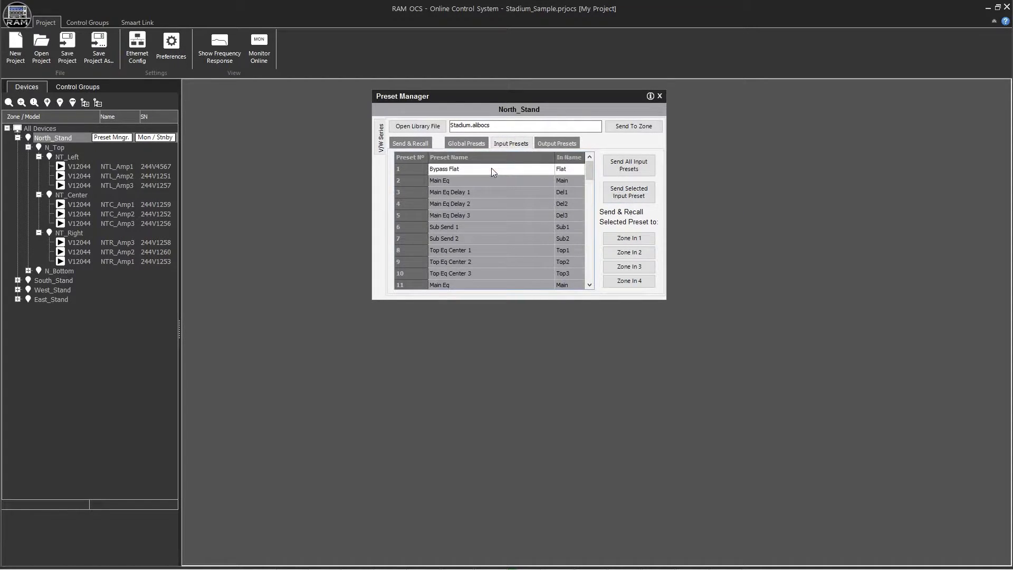
left_click(554, 182)
left_click(640, 193)
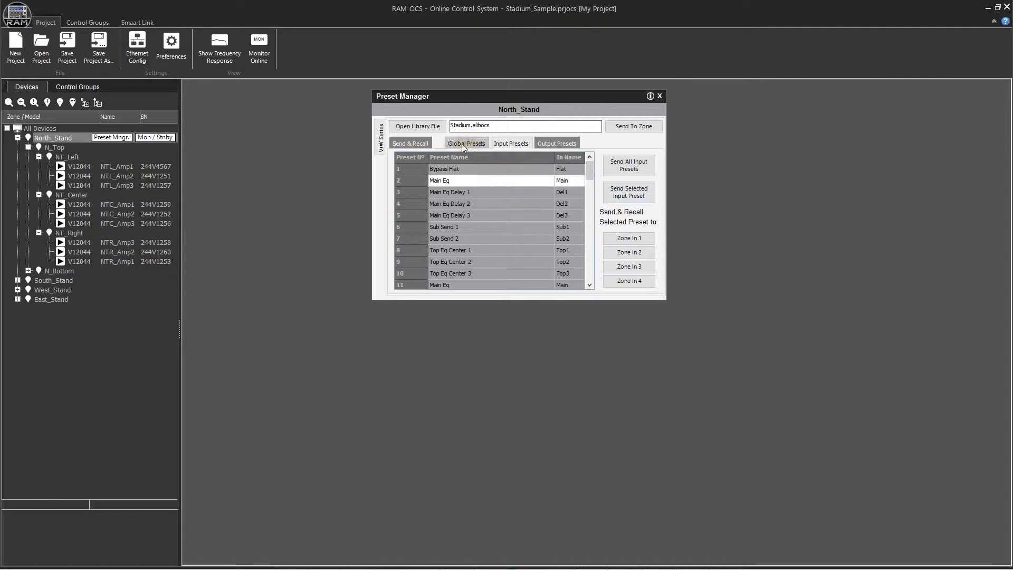
left_click(417, 142)
left_click(629, 128)
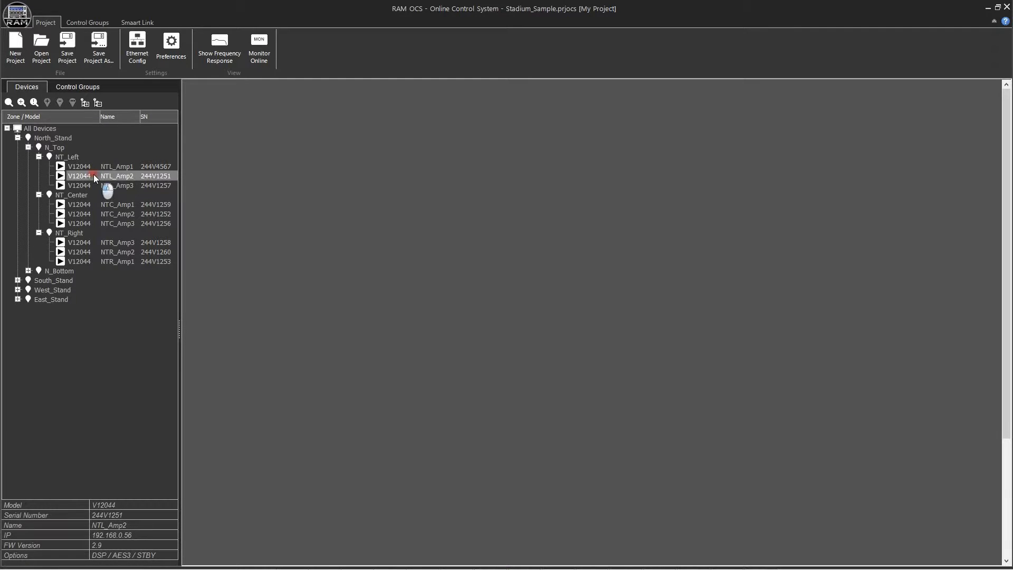
- In NTL_Amp2's DSP editor, load global preset 5 (AR28) for all channels and send it all to the amplifier
double_click(94, 175)
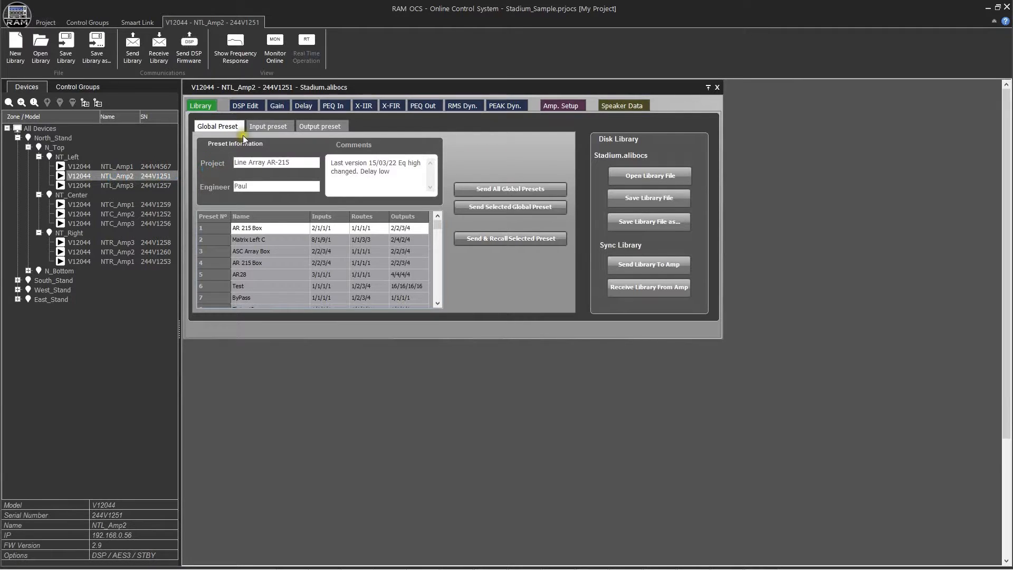
left_click(255, 105)
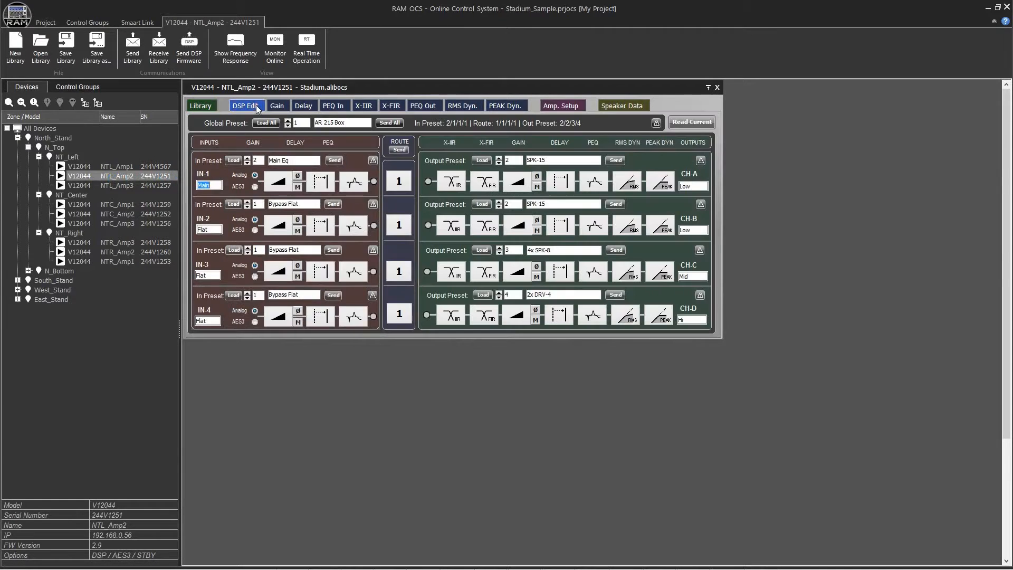
left_click(287, 120)
left_click(288, 120)
left_click(288, 120)
left_click(288, 120)
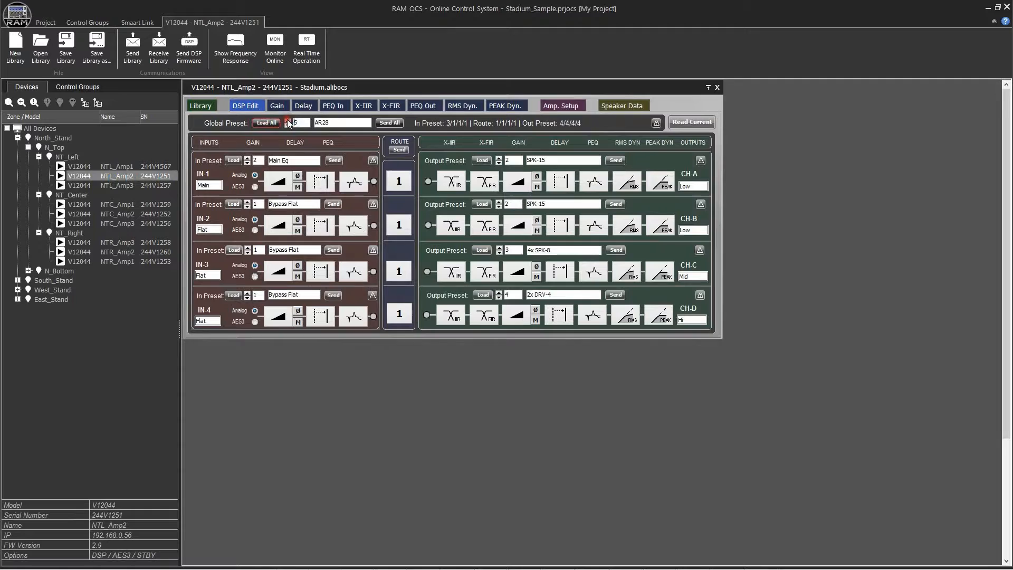
left_click(267, 123)
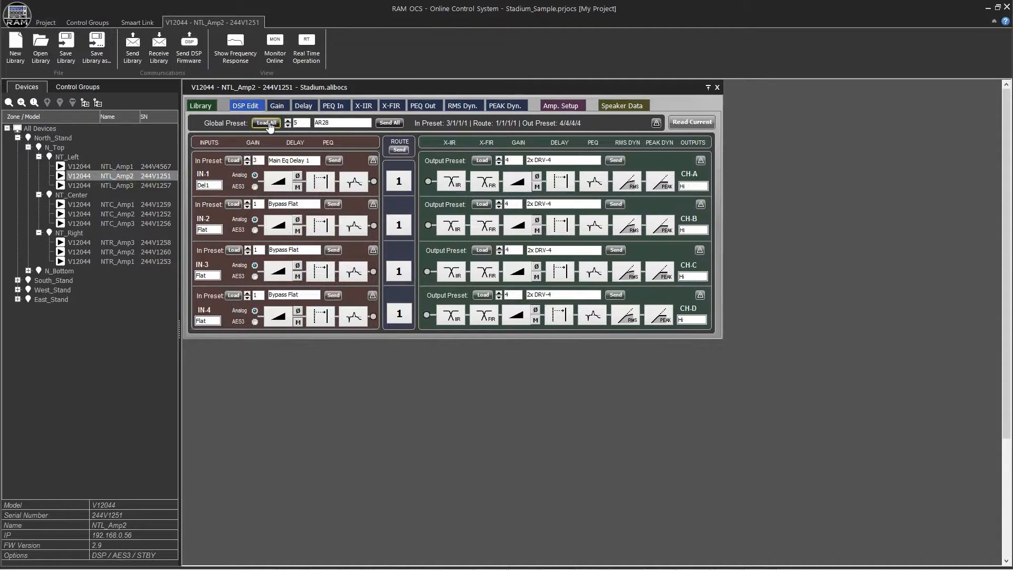
left_click(390, 123)
- Close NTL_Amp2's editor, accepting the loss of unsaved parameters, and save the project
left_click(716, 88)
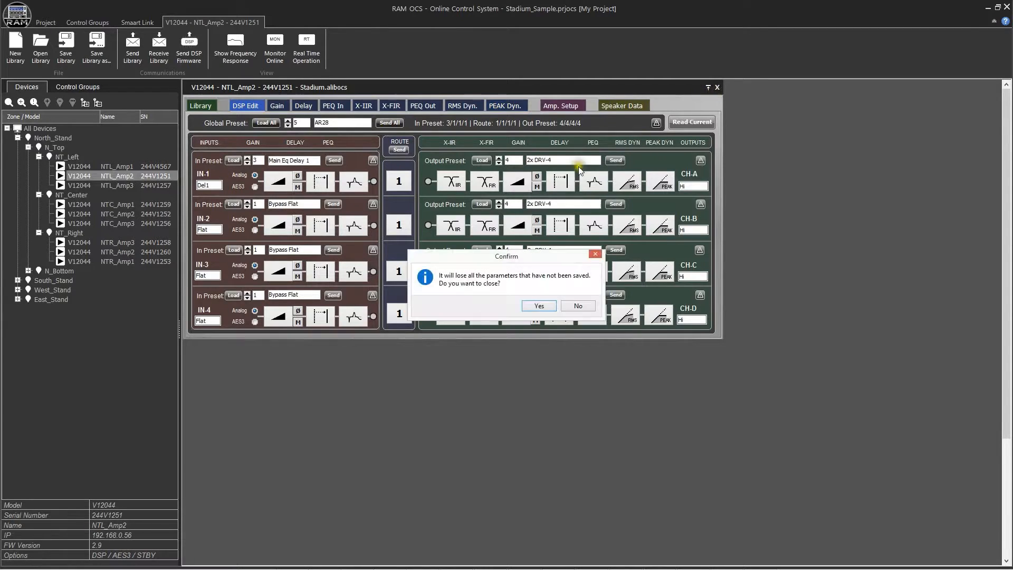
left_click(538, 302)
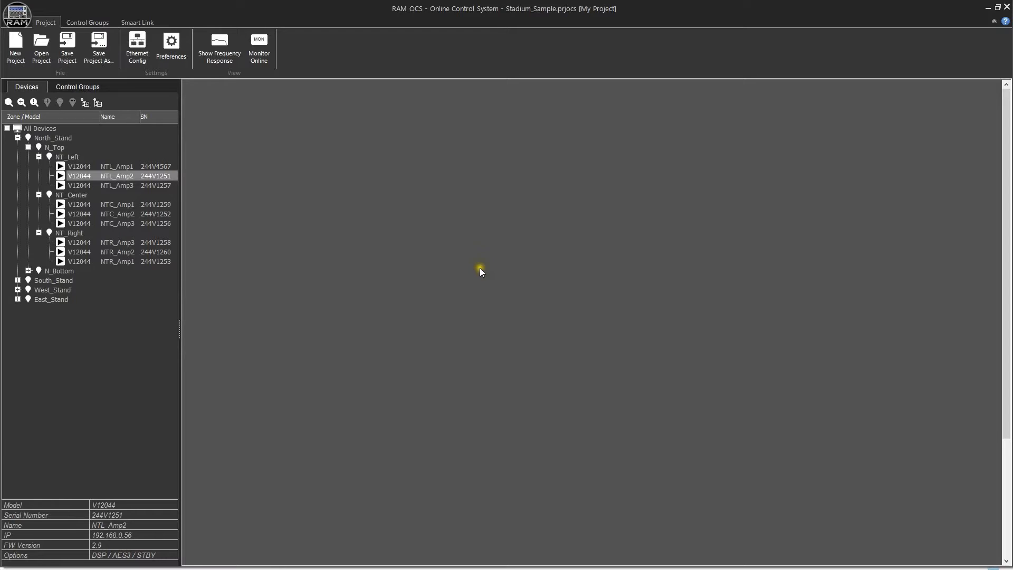
left_click(65, 42)
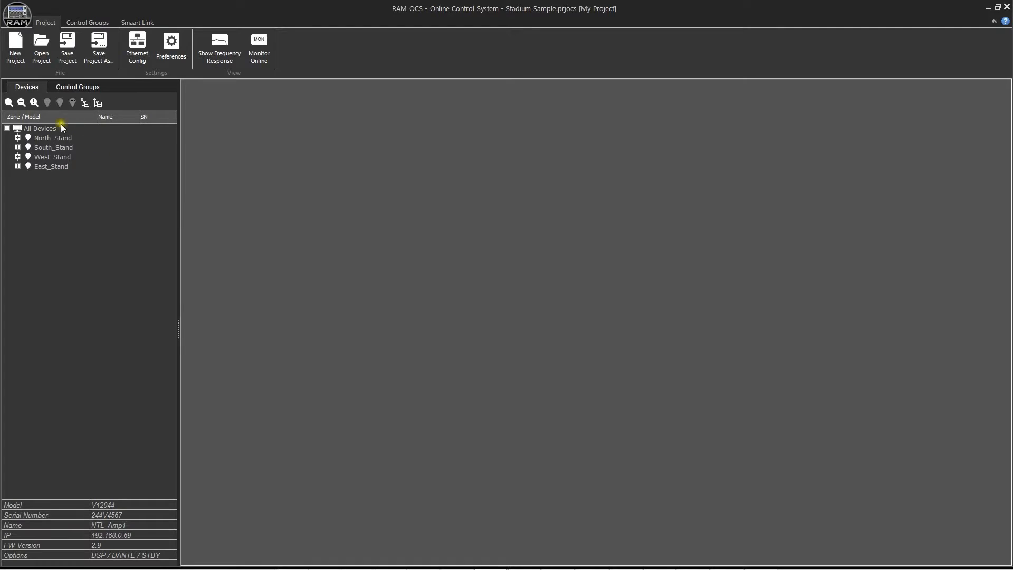
- Expand North_Stand and N_Top to list the amplifiers in NT_Left, NT_Center and NT_Right
left_click(18, 138)
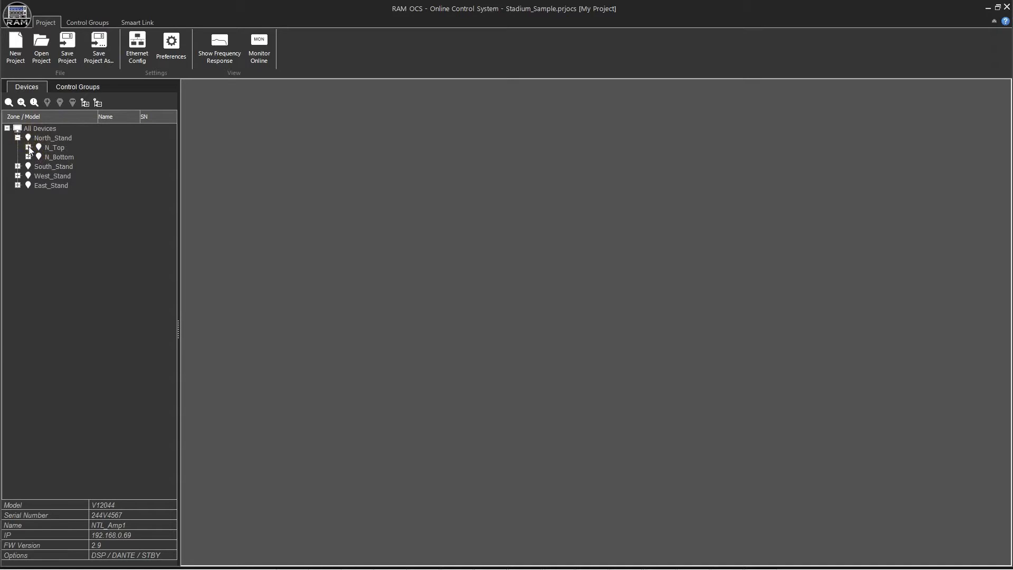
left_click(29, 148)
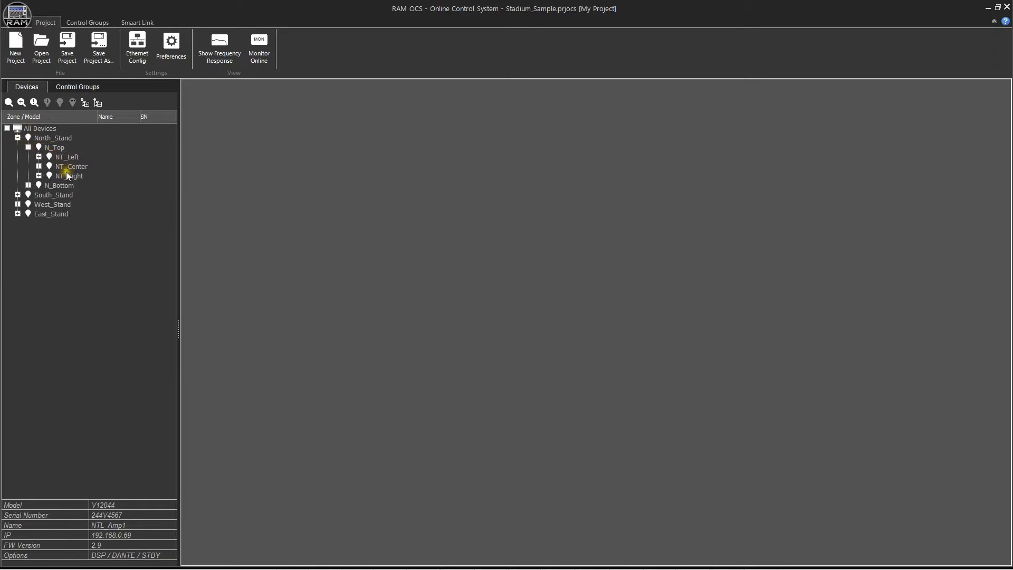
left_click(39, 157)
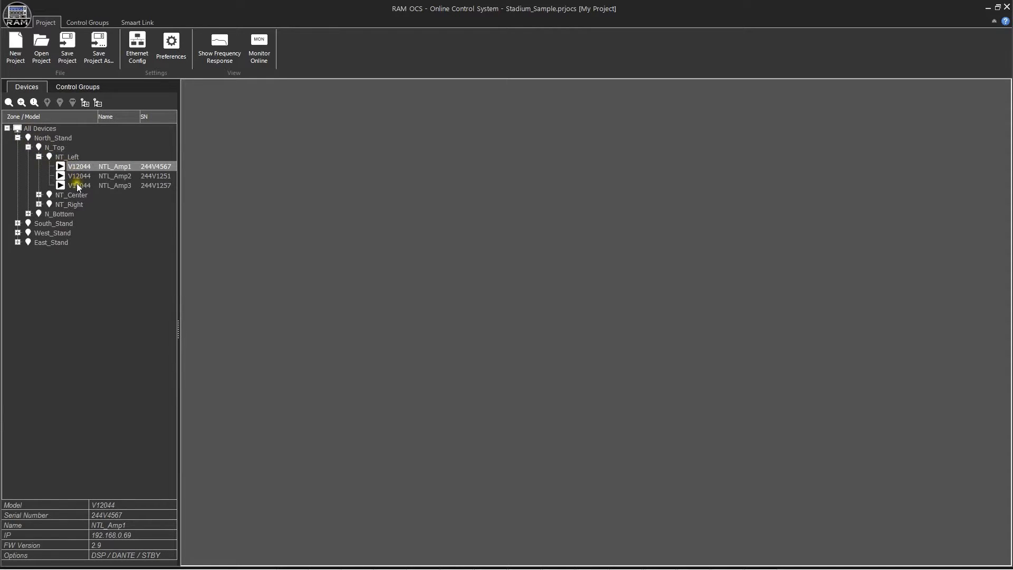
left_click(40, 195)
left_click(39, 232)
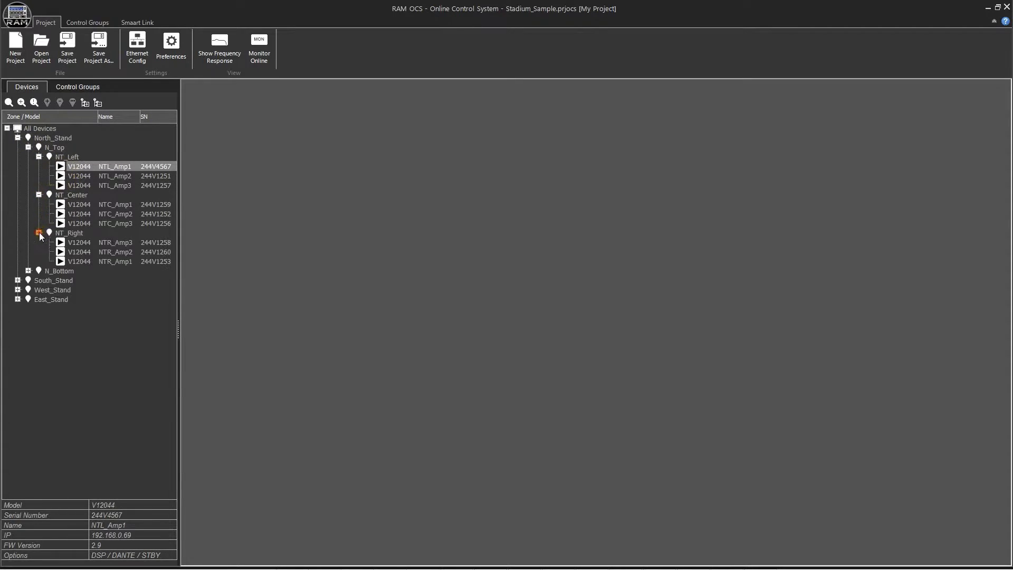
- Inspect NTL_Amp1's DSP Edit page with its frequency response, and close the amplifier's window
double_click(81, 165)
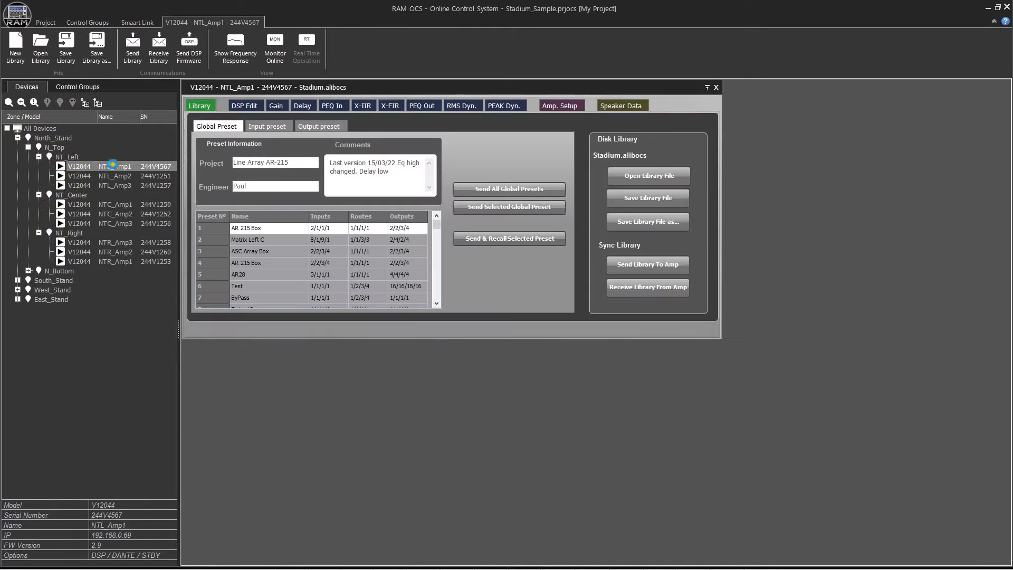
left_click(250, 107)
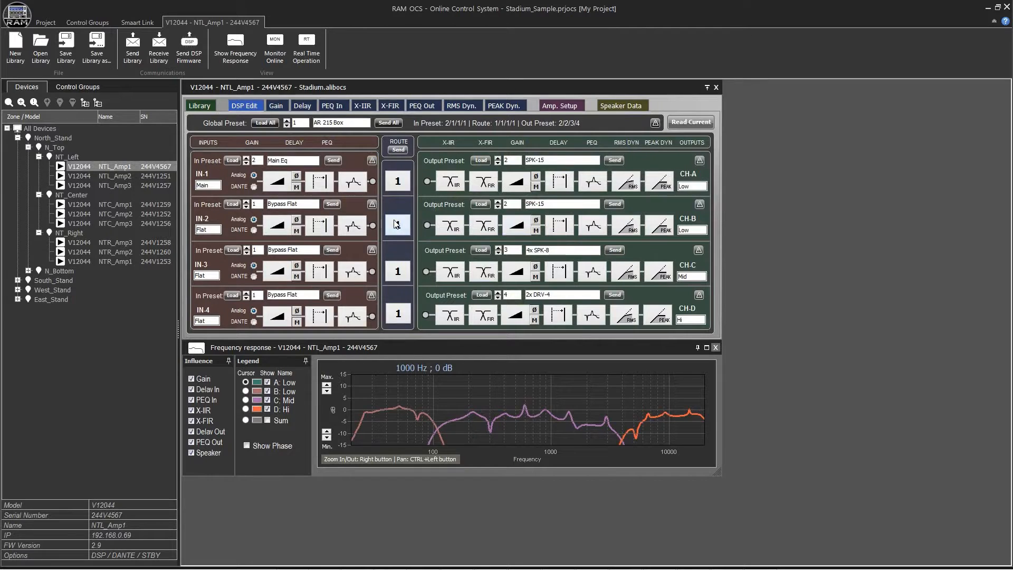
left_click(716, 87)
left_click(582, 304)
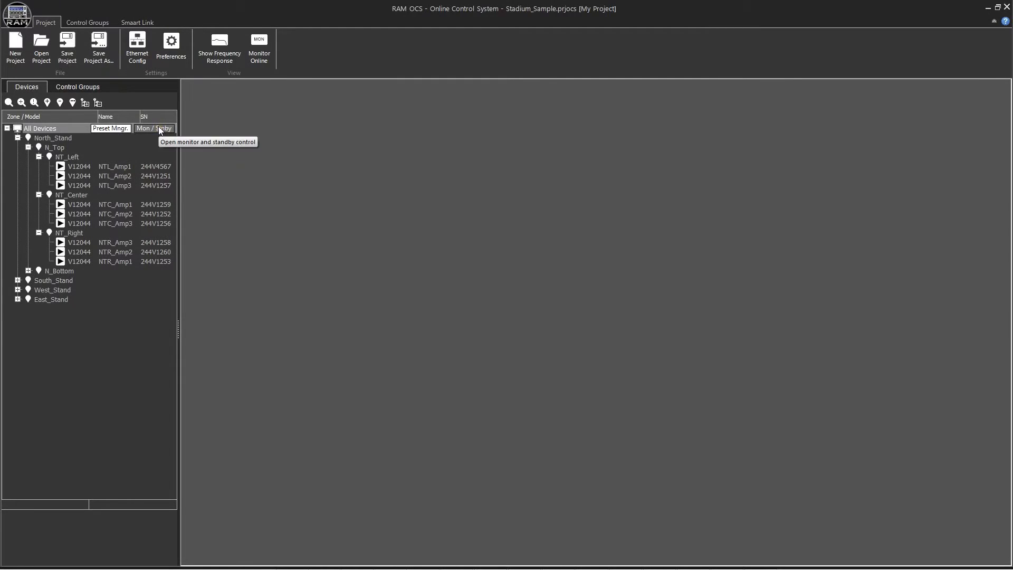
- View the monitor and standby control for All Devices and close it
left_click(158, 128)
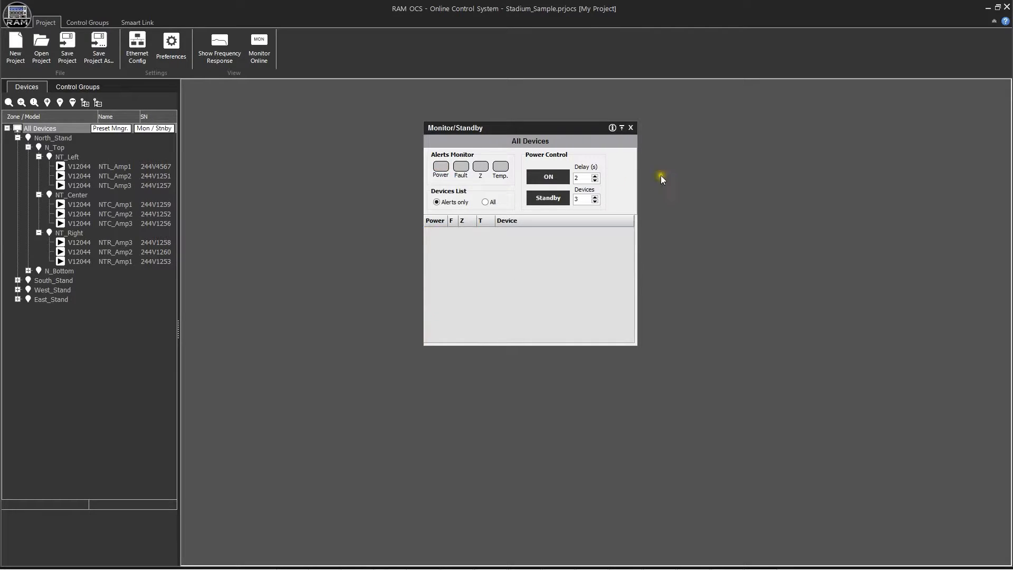
left_click(629, 128)
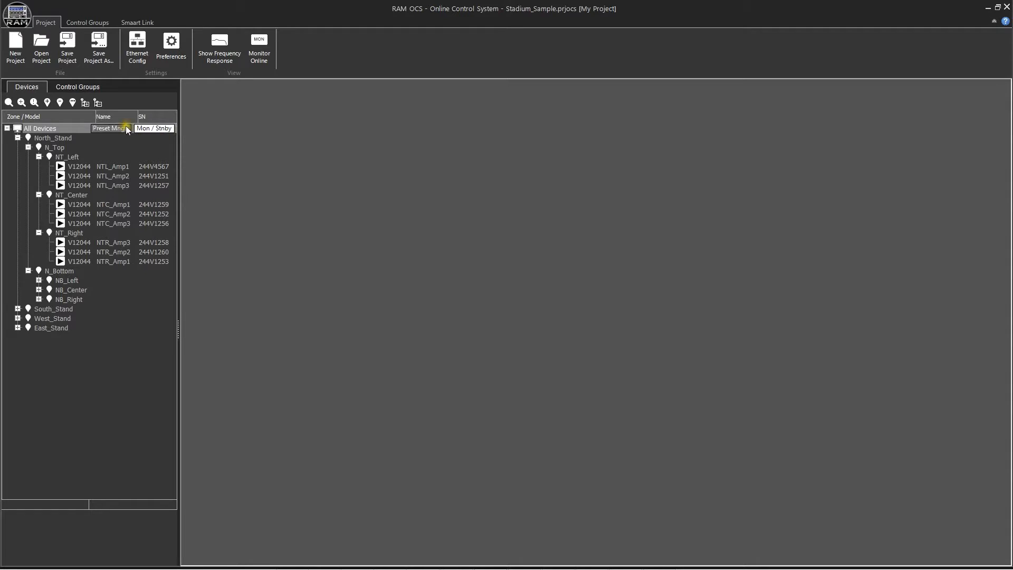
- Switch to the Control Groups view and widen the resources and groups lists so full names fit
left_click(74, 86)
left_click_drag(225, 184, 361, 205)
left_click_drag(118, 202, 176, 214)
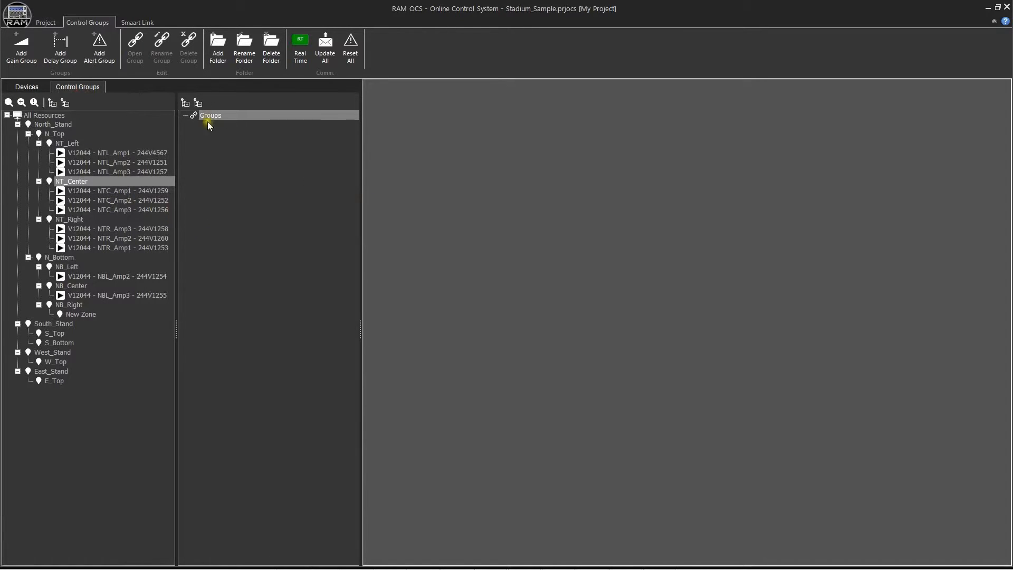
- Create a group folder All_Venue and add a subfolder Noth_Stand inside it
left_click(223, 50)
type("All_Venue")
key("Return")
right_click(244, 128)
left_click(244, 130)
type("Noth_Stand")
key("Return")
- Add the subfolders N_Top and N_Bottom to the Noth_Stand group folder
left_click(248, 134)
left_click(217, 45)
type("N_Top")
key("Return")
left_click(217, 45)
type("N")
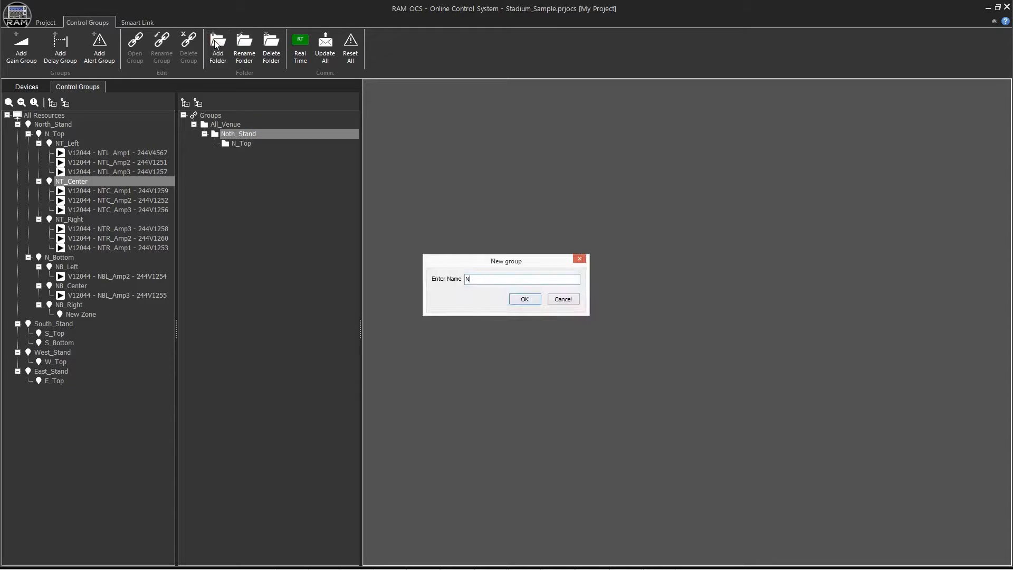
type("_Bottom")
key("Return")
- Add the subfolders NT_Left, NT_Center and NT_Right to the N_Top group folder
left_click(241, 143)
left_click(218, 46)
type("NT_Left")
key("Return")
left_click(221, 47)
type("NT_Center")
key("Return")
left_click(220, 47)
type("NT_Right")
key("Return")
- Add the subfolders NTL_Low, NTL_Mid and NTL_High to the NT_Left group folder
right_click(258, 153)
left_click(283, 158)
type("NTL_Low")
key("Return")
left_click(219, 46)
type("NTL_Mid")
key("Return")
left_click(220, 50)
type("NTL_High")
key("Return")
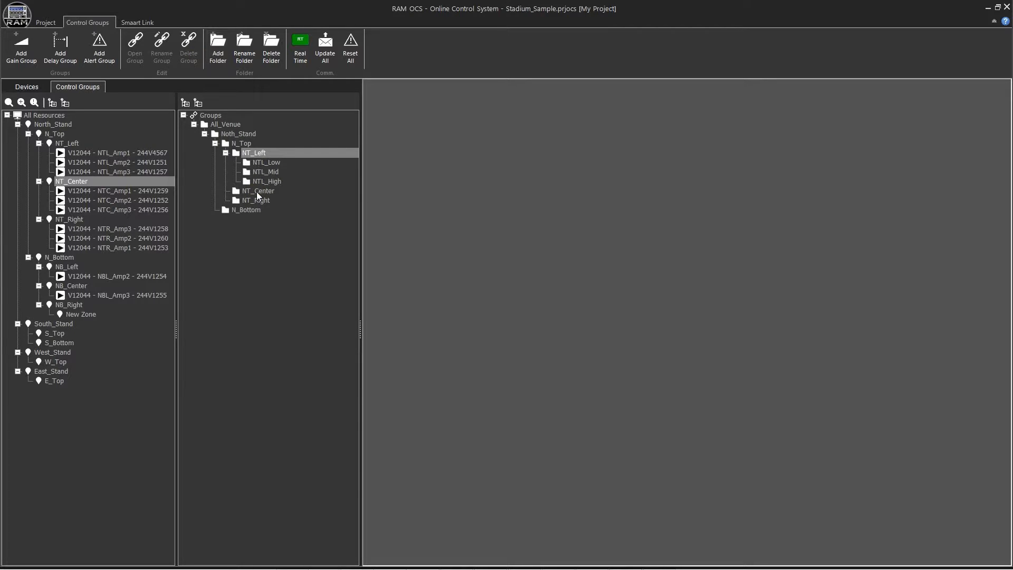
- Add the subfolders NTC_Low, NTC_Mid and NTC_High to the NT_Center group folder
left_click(220, 53)
type("NTC_Low")
key("Return")
left_click(220, 52)
type("NTC_Mid")
key("Return")
left_click(220, 52)
type("NTC_High")
key("Return")
- Add the subfolders NTR_Low, NTR_Mid and NTR_High to the NT_Right group folder
left_click(255, 228)
left_click(220, 51)
type("NTR_Low")
key("Return")
left_click(219, 52)
type("NTR_Mid")
key("Return")
left_click(219, 51)
type("NTR_High")
key("Return")
- Add a gain group named NTL_Low_Gain to the NTL_Low folder
left_click(265, 163)
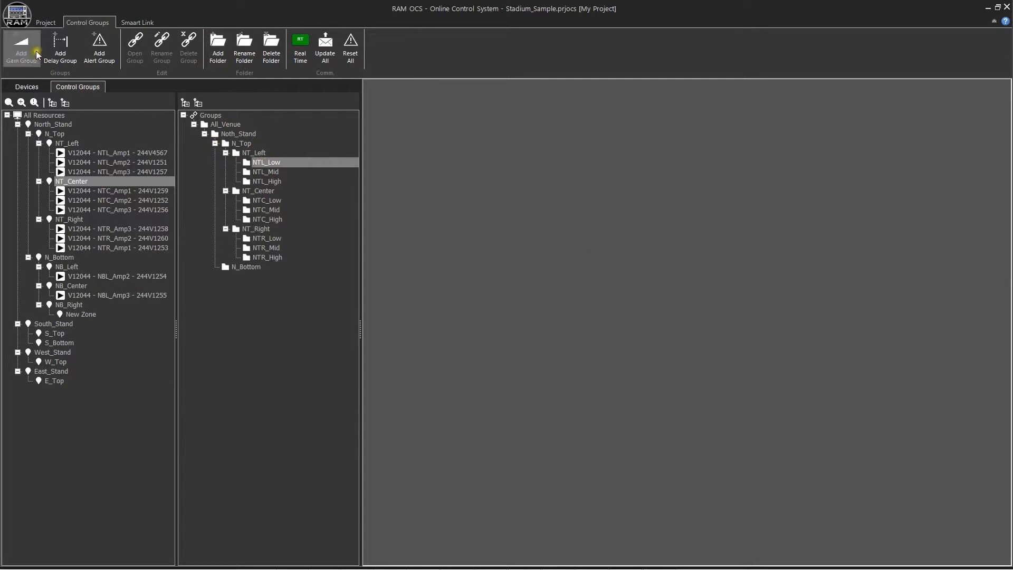
left_click(21, 47)
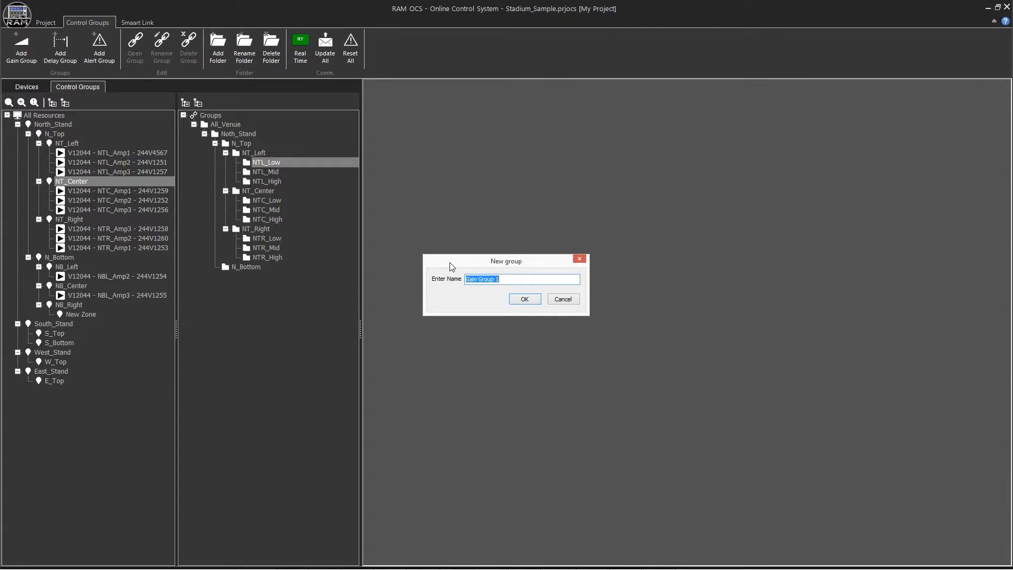
type("NTL")
type("L_G")
key("BackSpace")
key("BackSpace")
type("_Low_Gain")
key("Return")
- Add a gain group named NTL_Mid_Gain to the NTL_Mid folder
left_click(278, 182)
left_click(27, 49)
type("NTL_Mid_Gain")
key("Return")
- Add a gain group named NTL_High_Gain to the NTL_High folder
left_click(267, 200)
left_click(21, 48)
type("NTL_High_Gain")
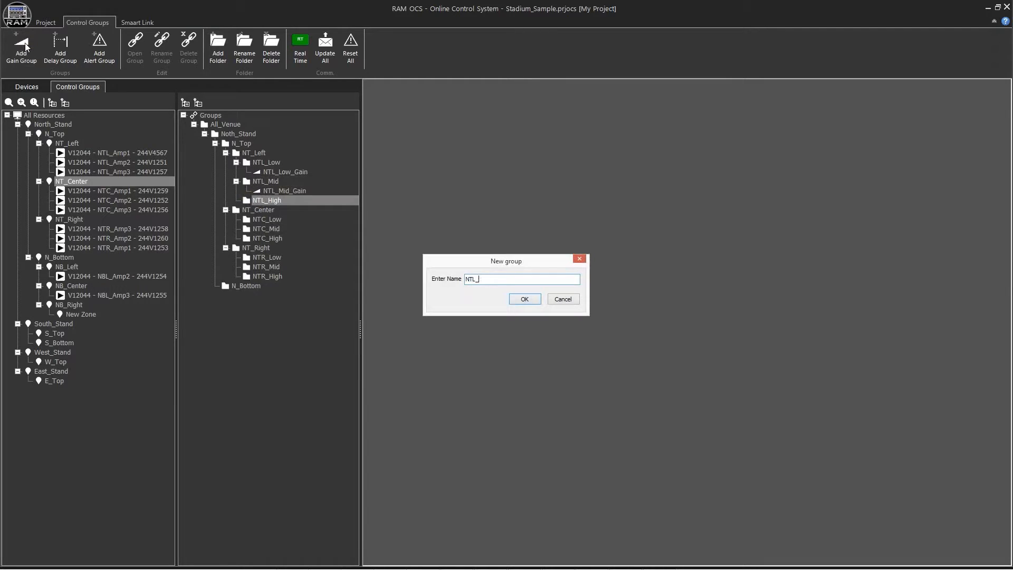
key("Return")
- Add the delay groups NTL_Low_Delay, NTL_Mid_Delay and NTL_High_Delay to the NTL_Low, NTL_Mid and NTL_High folders respectively
left_click(266, 162)
left_click(65, 47)
type("NTL_Low_Delay")
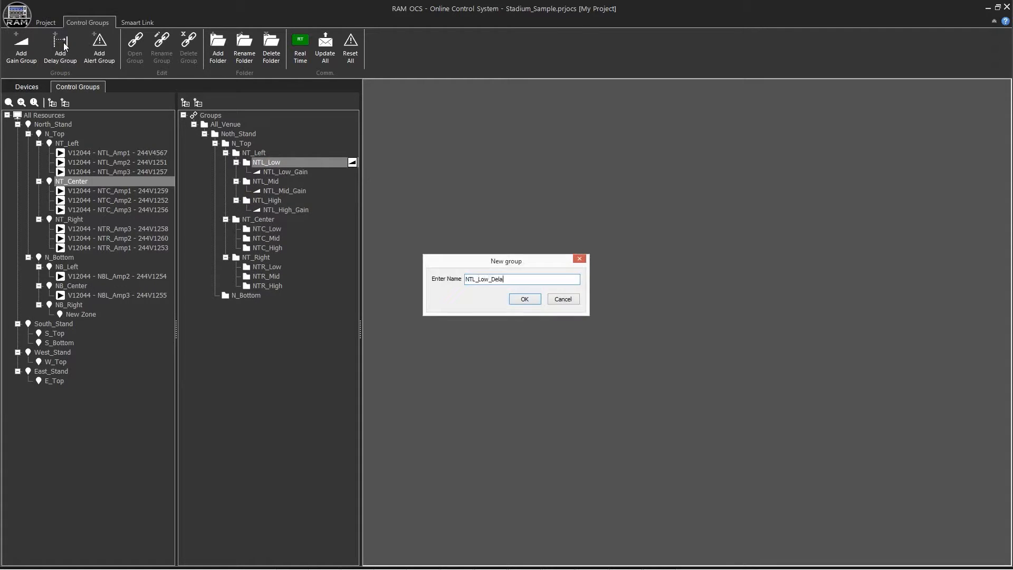
key("Return")
left_click(267, 191)
left_click(66, 49)
type("NTL_Mid_Felay")
key("Return")
left_click(267, 219)
left_click(62, 50)
type("NTL_High_Delay")
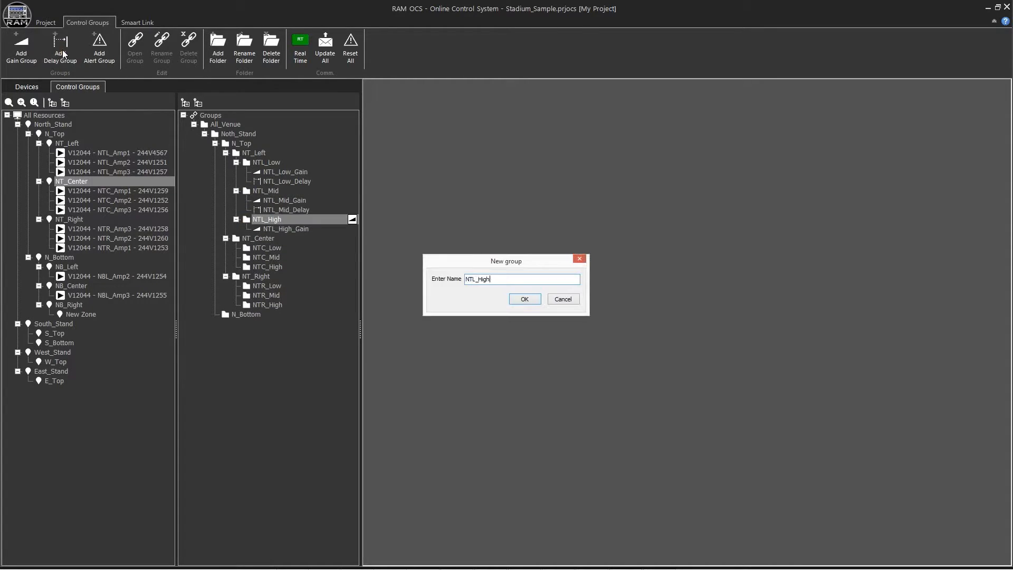
key("Return")
- Assign outputs A and B of the NT_Left zone's amplifiers to the NTL_Low_Gain group
left_click(273, 172)
mouse_move(273, 170)
left_mouse_down()
mouse_move(49, 141)
mouse_move(285, 172)
left_mouse_up()
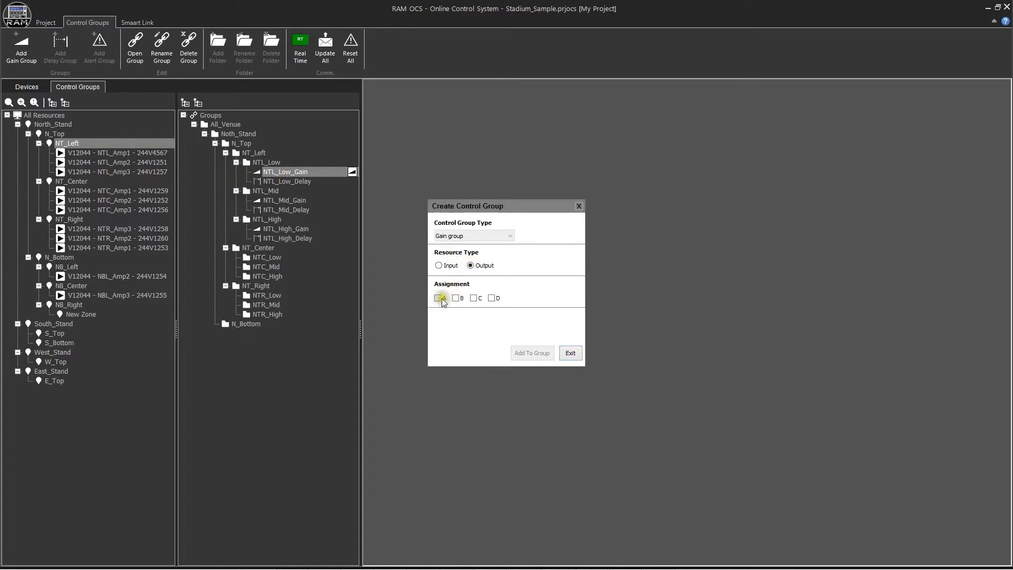
left_click(439, 298)
left_click(456, 298)
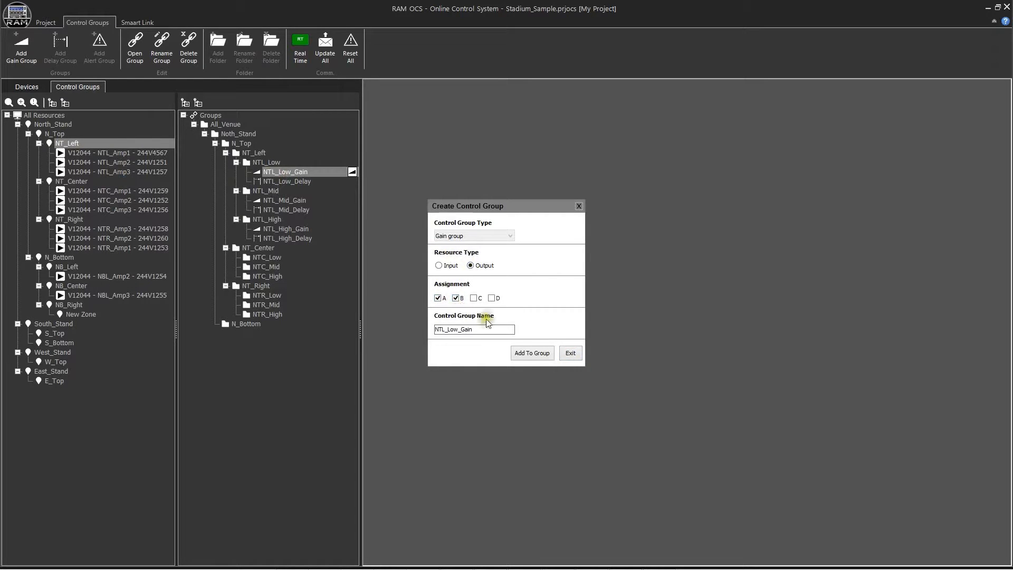
left_click(539, 357)
- Assign outputs A and B of the NT_Left zone's amplifiers to the NTL_Low_Delay group
left_click_drag(49, 143, 288, 238)
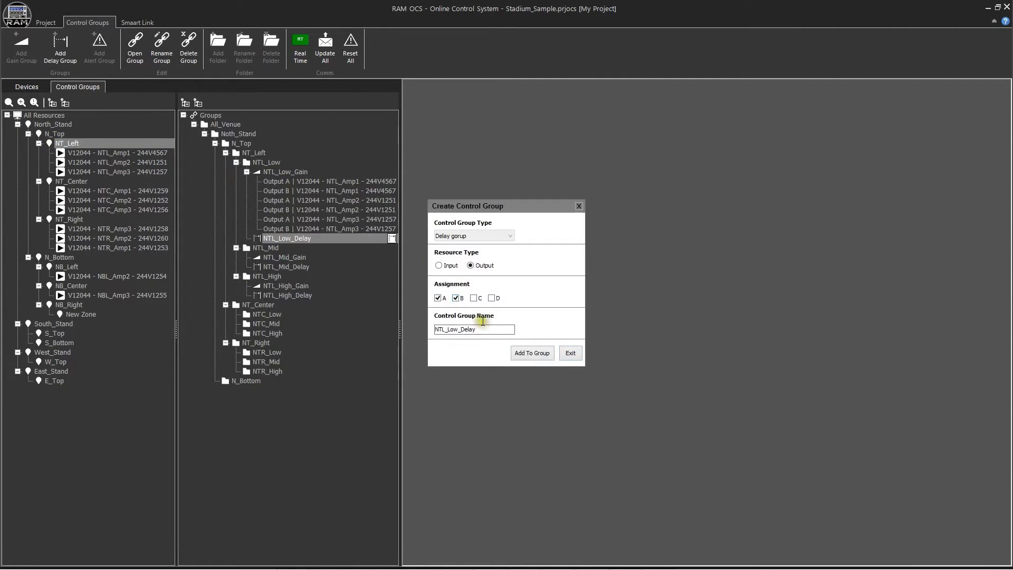
left_click(532, 353)
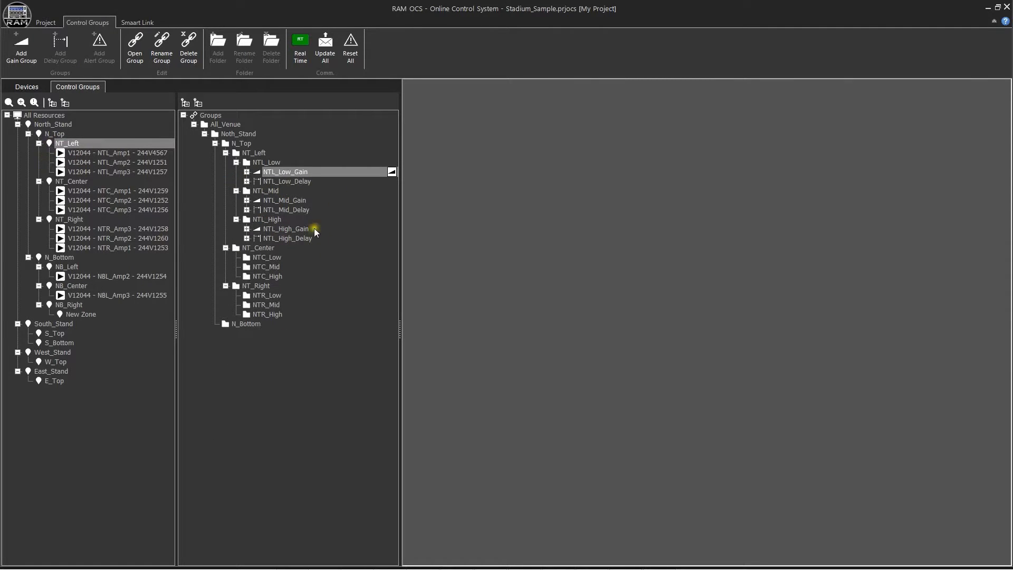
left_click(266, 256)
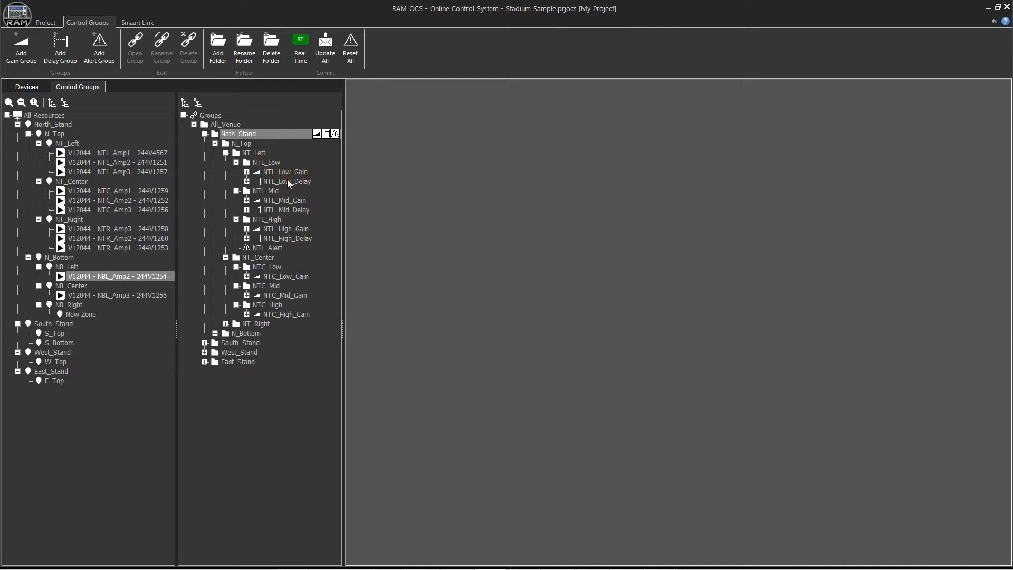
- Open the NTL_Low folder's delay control and set its delay to about 15.62 ms
left_click(274, 162)
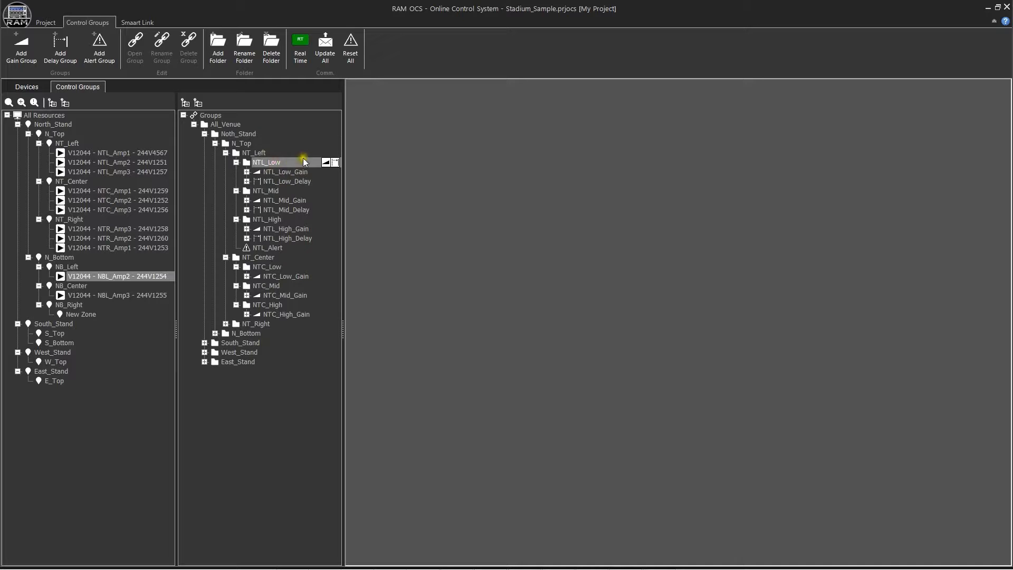
left_click(335, 163)
left_click_drag(507, 341, 495, 197)
left_click_drag(495, 235, 493, 243)
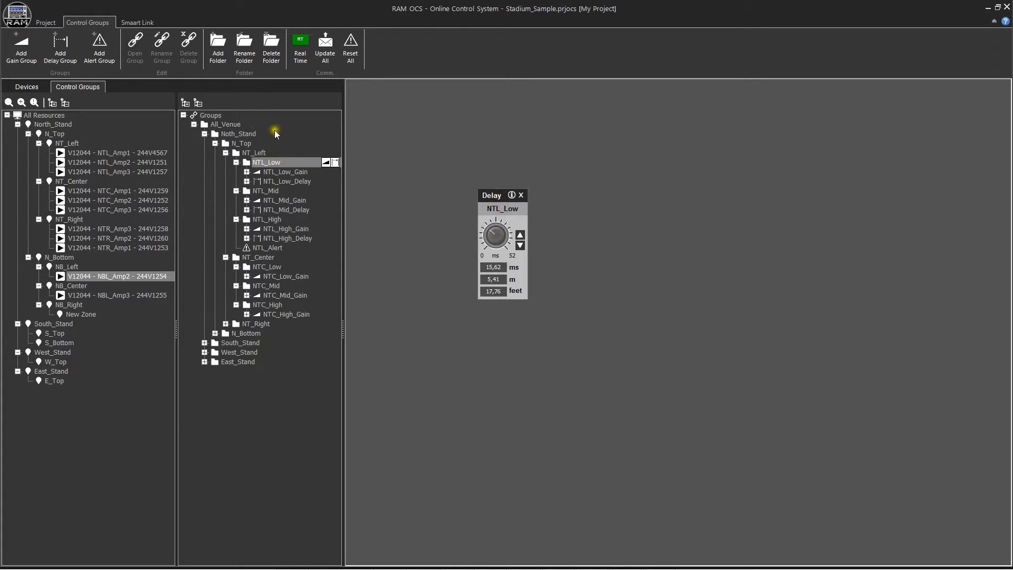
- Open the Noth_Stand folder's gain control, raise its gain to about 4.4 dB, and switch its mute on and off
left_click(249, 133)
left_click(316, 134)
left_click_drag(816, 117, 425, 119)
left_click_drag(442, 216, 441, 204)
left_click(449, 150)
left_click(448, 150)
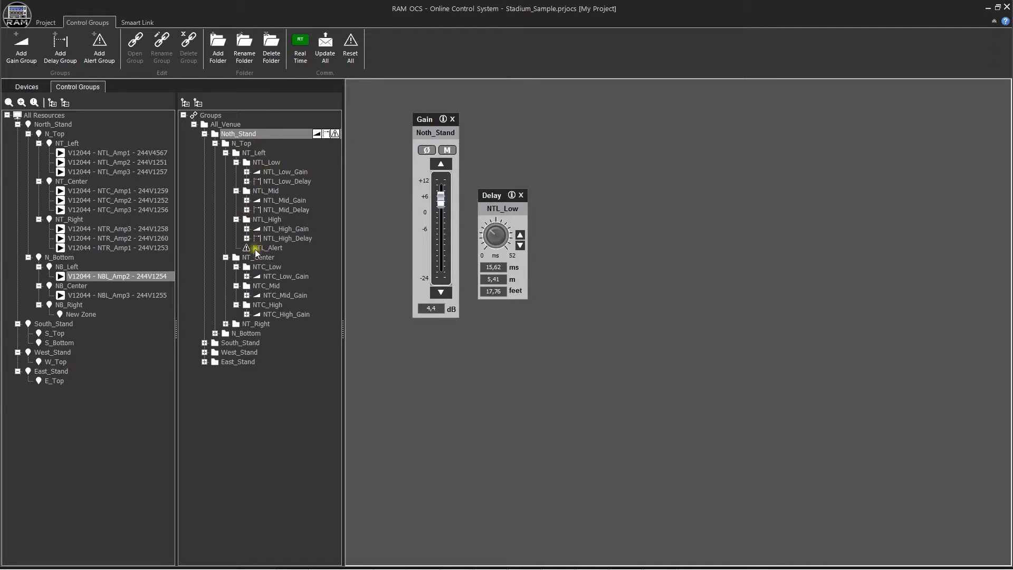
- Open and adjust the NTC_Mid folder's gain control, and close it together with the NTL_Low delay control
left_click(274, 288)
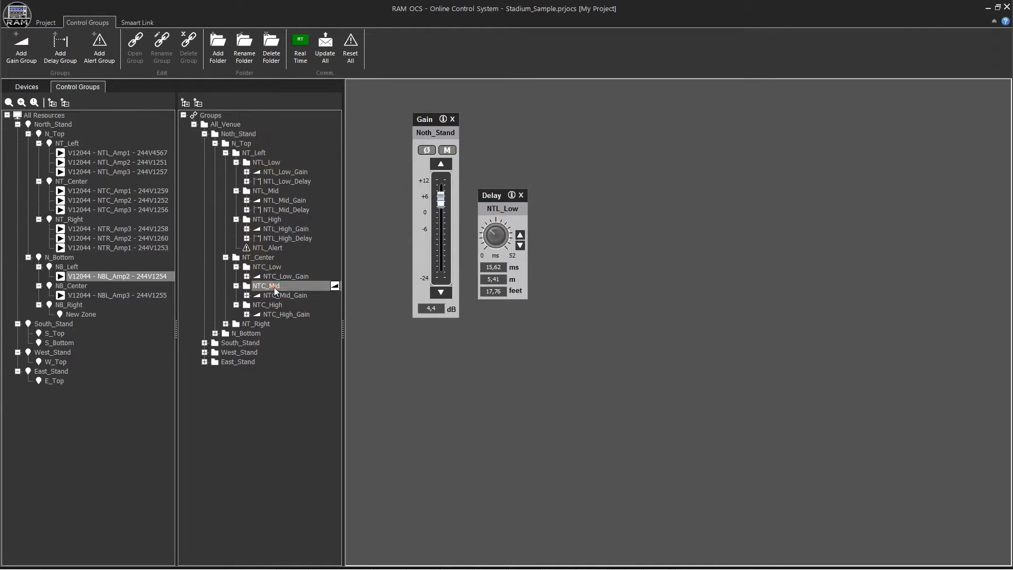
left_click_drag(335, 285, 549, 317)
left_click_drag(564, 411, 565, 403)
left_click(577, 317)
left_click(520, 195)
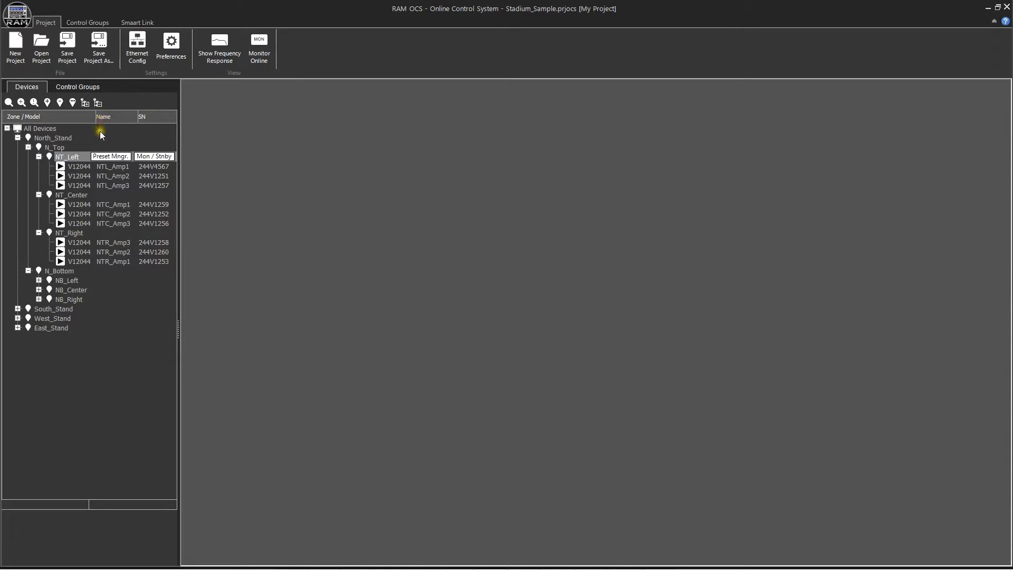
- Open the Monitor/Standby window for All Devices and place it in the right half of the workspace
left_click(53, 129)
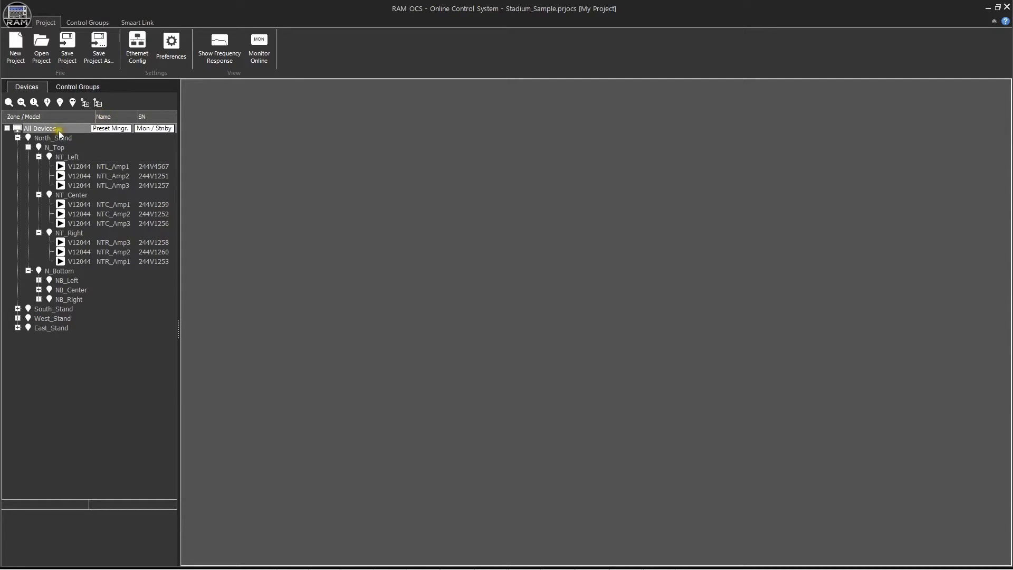
left_click(156, 131)
left_click_drag(480, 128, 680, 121)
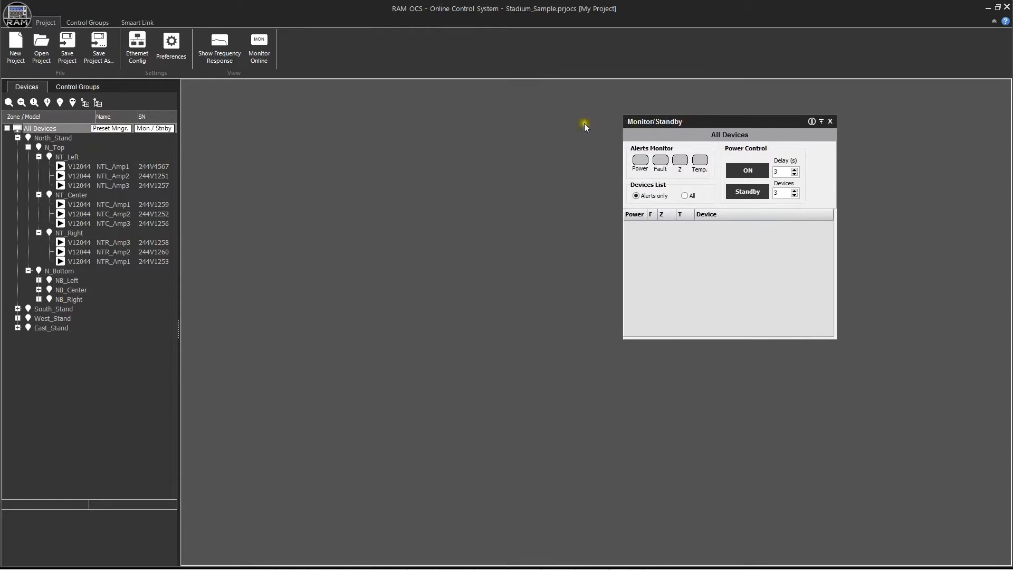
- Open the Noth_Stand folder's gain control and place it to the right of the Monitor/Standby window
left_click(77, 87)
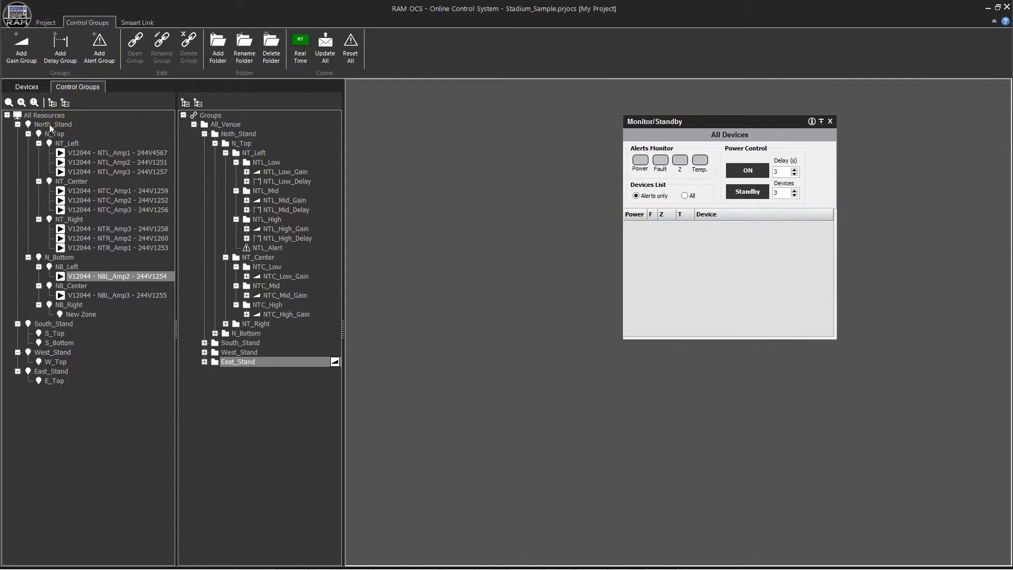
left_click(49, 124)
left_click(317, 133)
left_click_drag(670, 138, 869, 129)
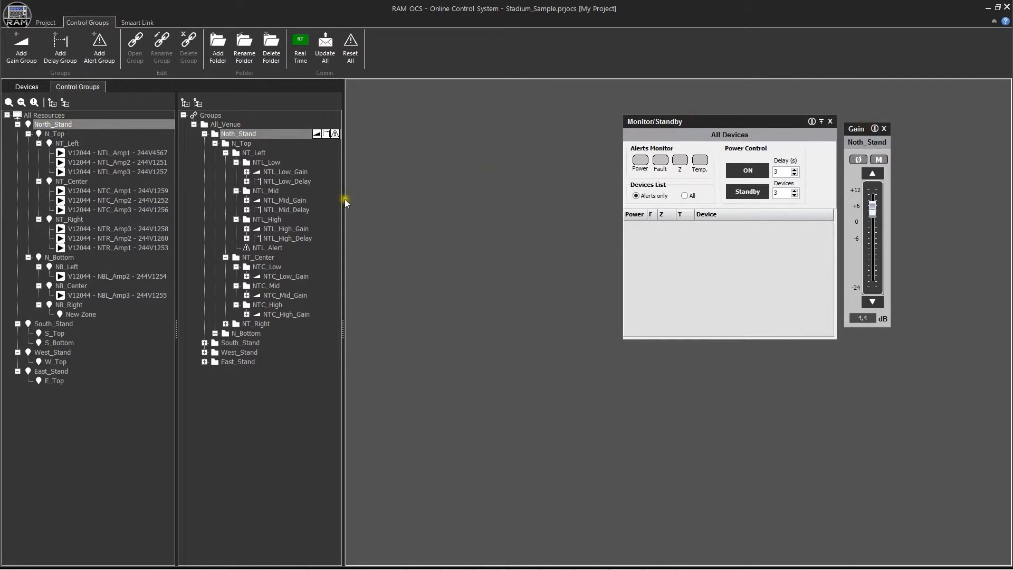
- Open the South_Stand gain control and line it up beside the Noth_Stand one, with the Monitor/Standby window to their left
mouse_move(311, 332)
left_click(335, 342)
left_click(734, 121)
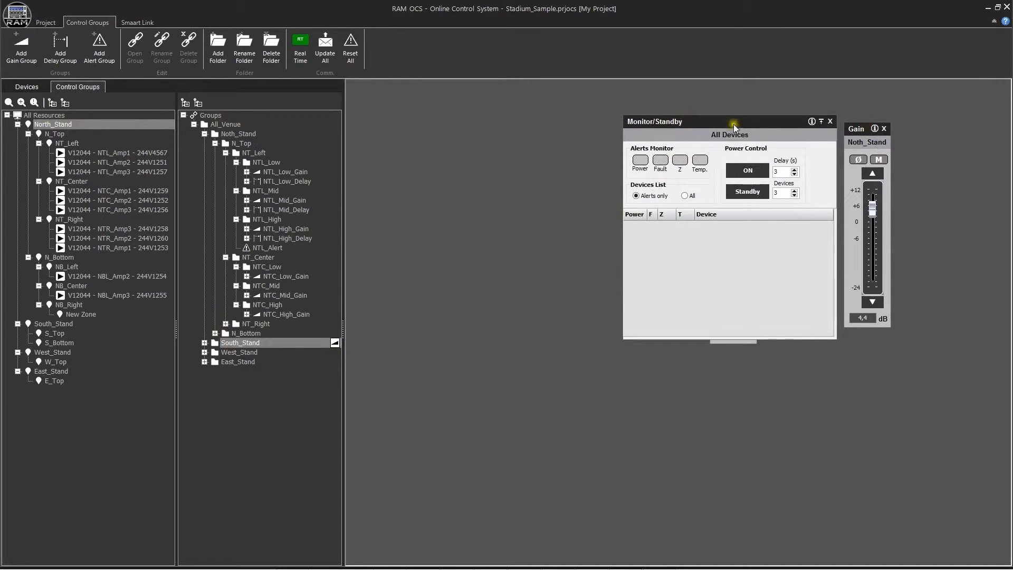
left_click_drag(738, 121, 641, 197)
left_click(715, 148)
left_click_drag(716, 150, 832, 135)
left_click_drag(917, 136, 875, 136)
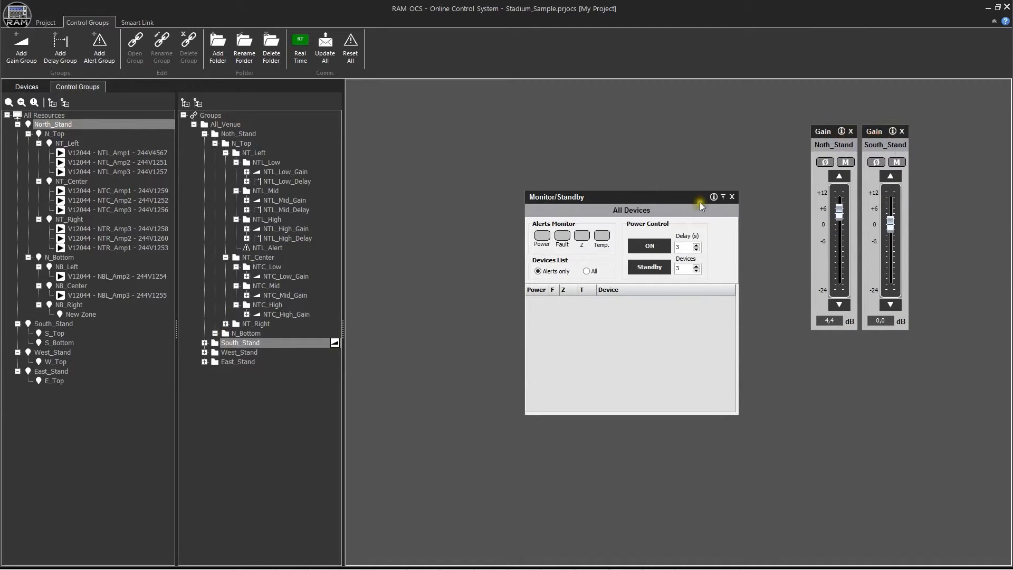
left_click_drag(681, 198, 732, 125)
- Open the West_Stand and East_Stand gain controls and line them up to the right of the South_Stand control
left_click_drag(334, 352, 931, 133)
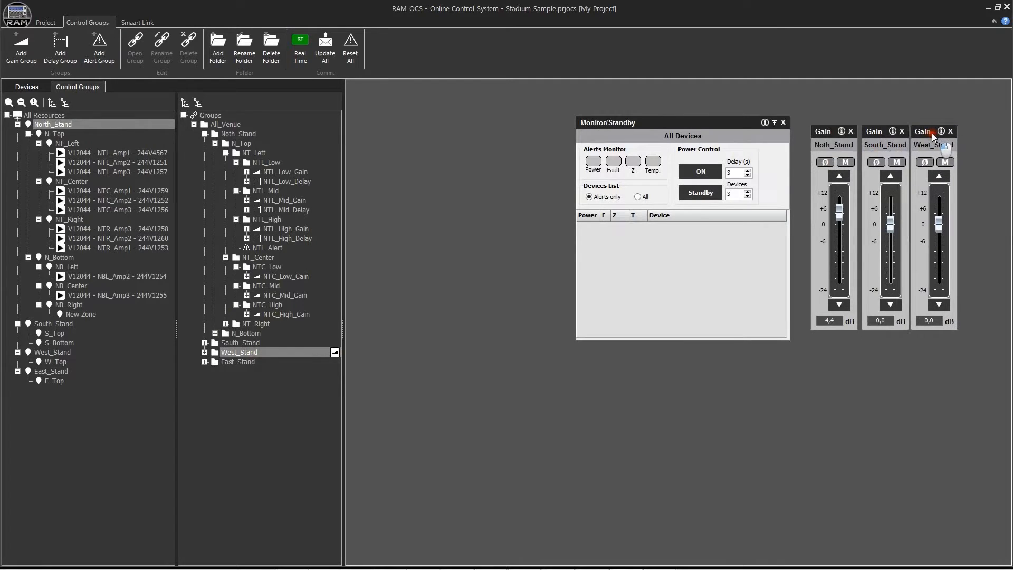
left_click(243, 364)
left_click_drag(335, 361, 982, 131)
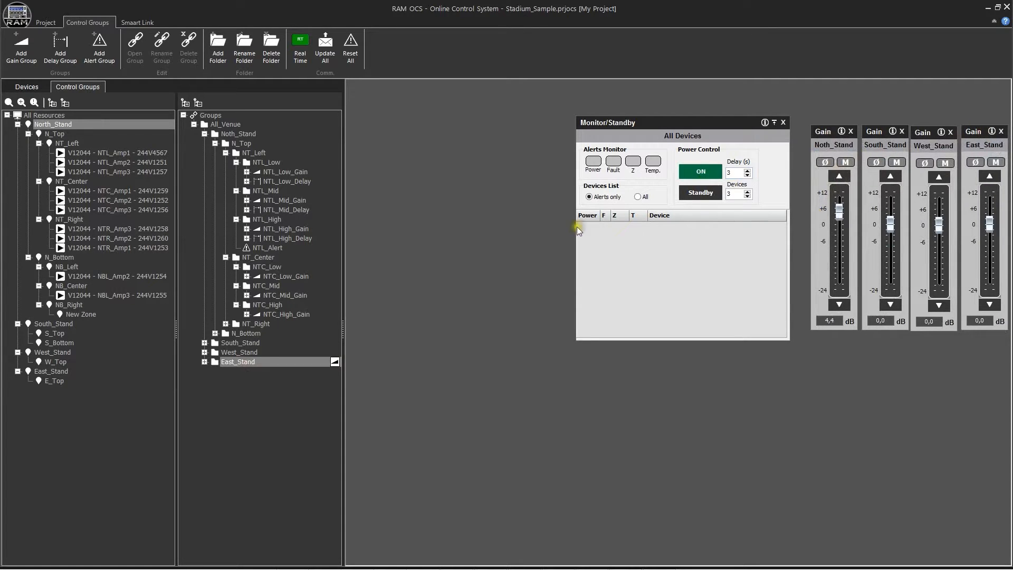
- Save the project under the new name Stadium_Full in the Stadium folder
left_click(27, 87)
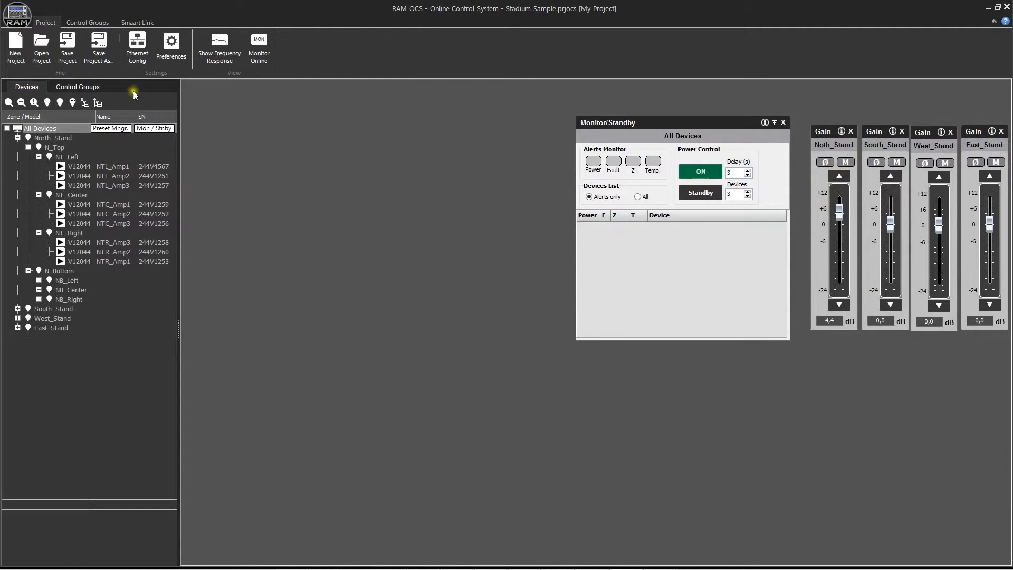
left_click(102, 48)
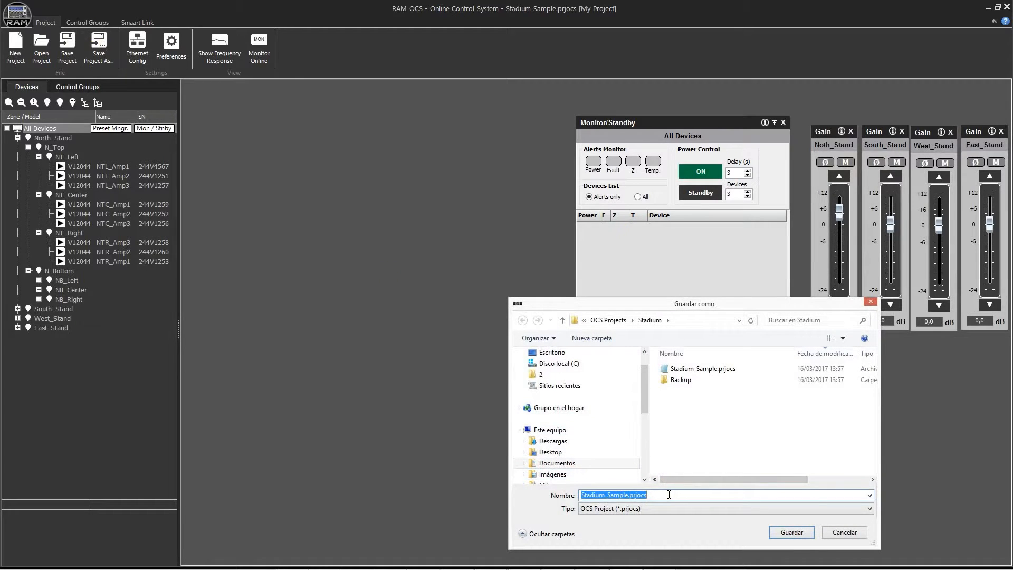
type("Stadium")
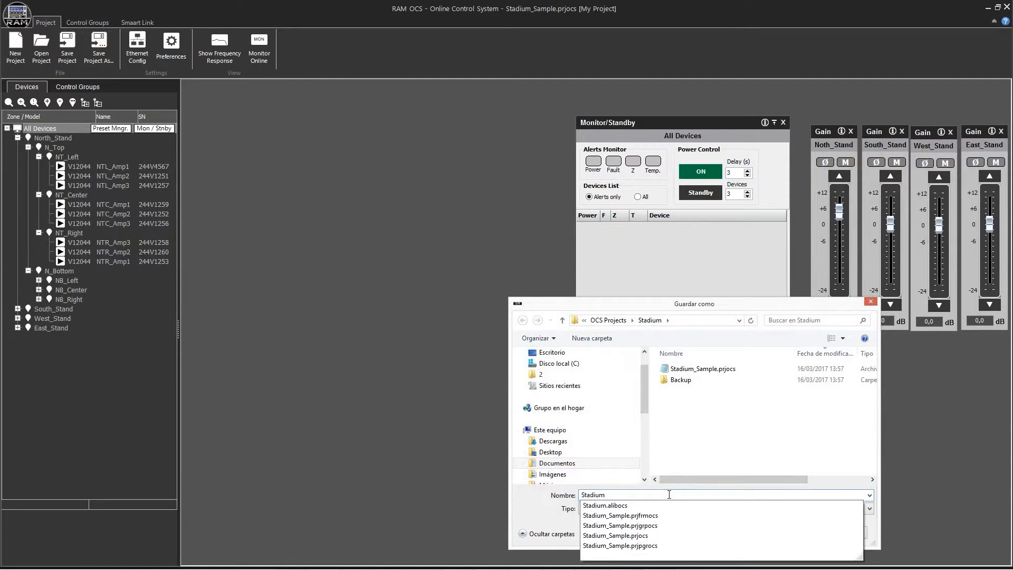
type("_Full")
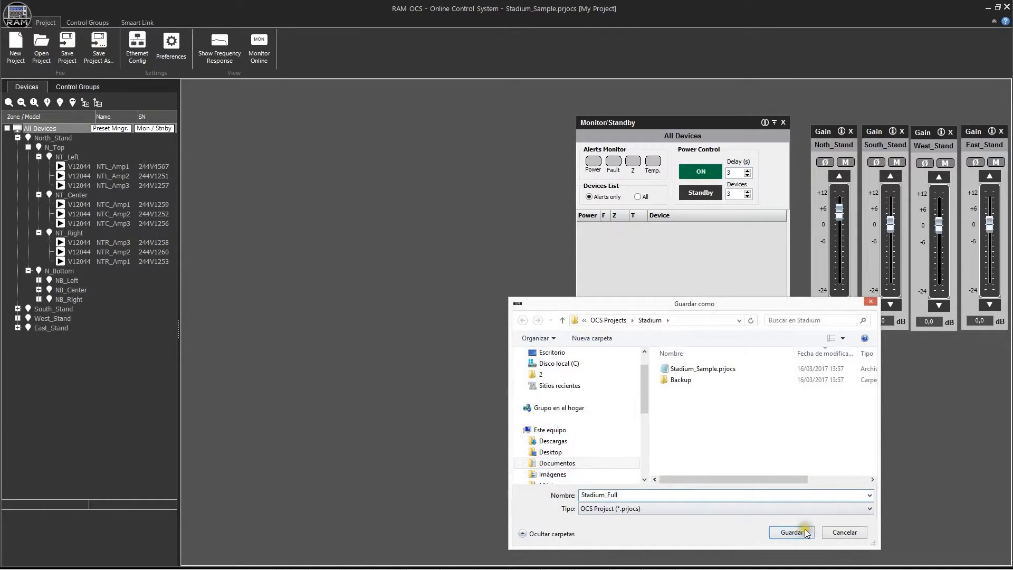
left_click(791, 532)
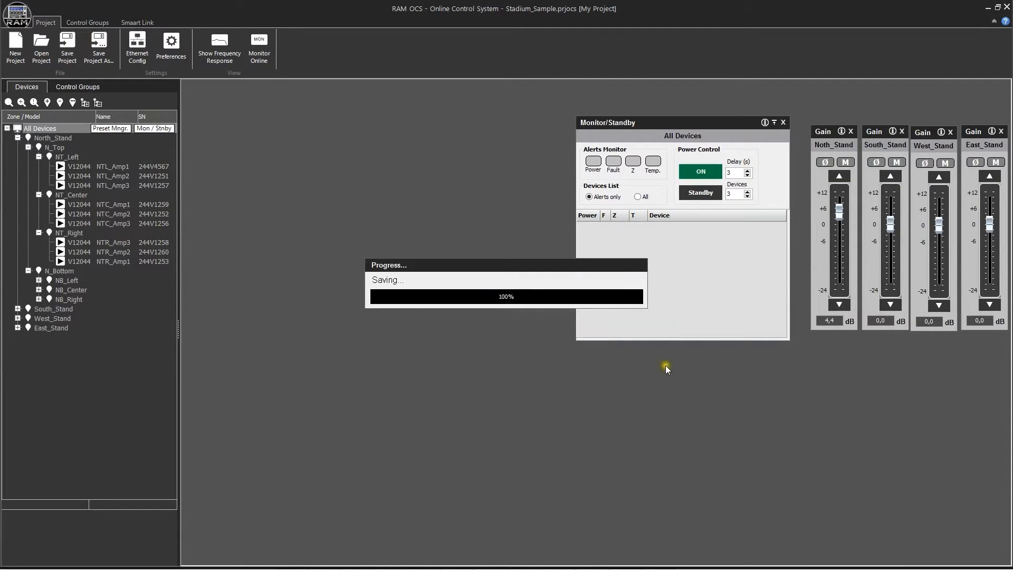
- Close the Monitor/Standby window and the four stand gain controls
left_click(783, 122)
left_click(851, 131)
left_click(902, 131)
left_click(953, 133)
left_click(1001, 131)
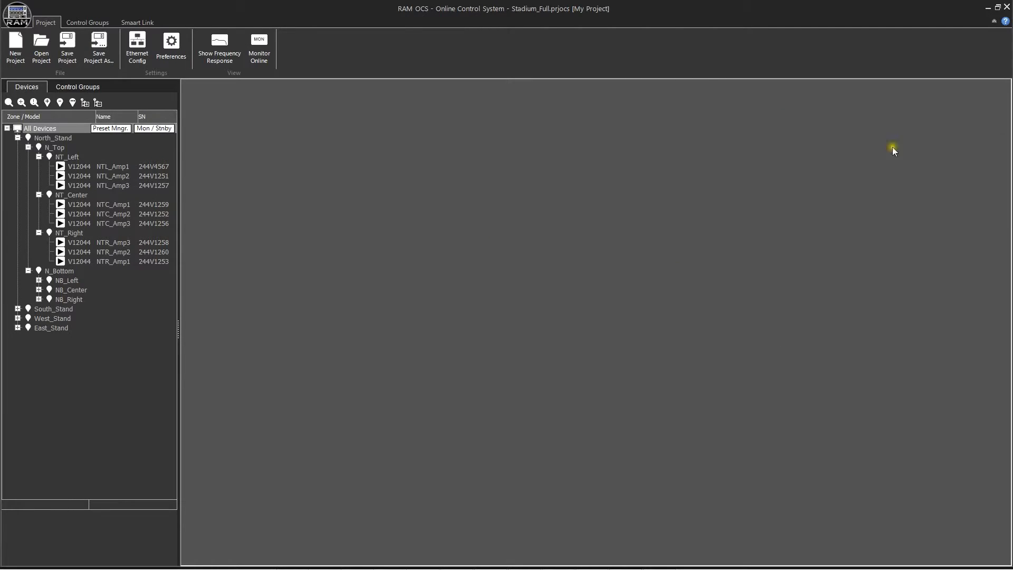
- Delete the East_Stand, West_Stand and South_Stand folders from the control groups tree
left_click(85, 86)
right_click(242, 361)
left_click(287, 377)
left_click(534, 309)
right_click(243, 352)
left_click(286, 373)
left_click(539, 310)
right_click(245, 343)
left_click(319, 364)
left_click(537, 311)
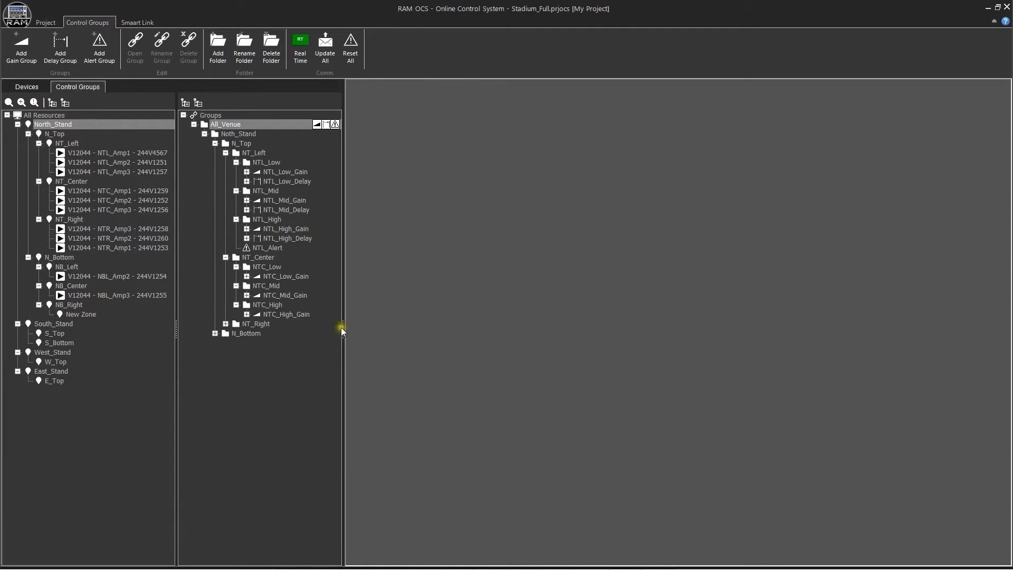
- Collapse the N_Top group folder and open the gain control of the Noth_Stand folder
left_click(215, 143)
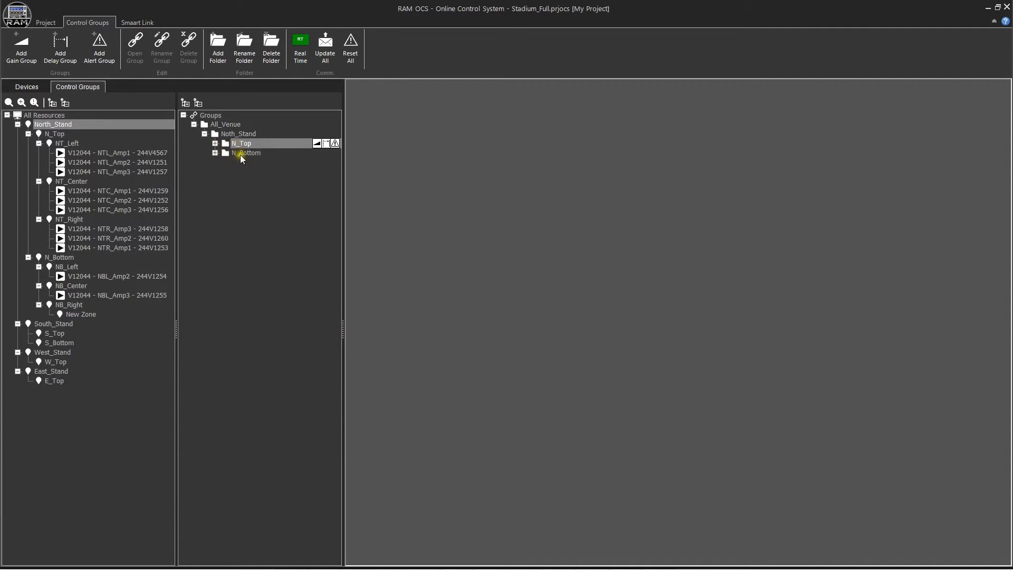
left_click(216, 134)
left_click(316, 134)
- Delete the East_Stand, West_Stand and South_Stand zones from the device tree
left_click(24, 87)
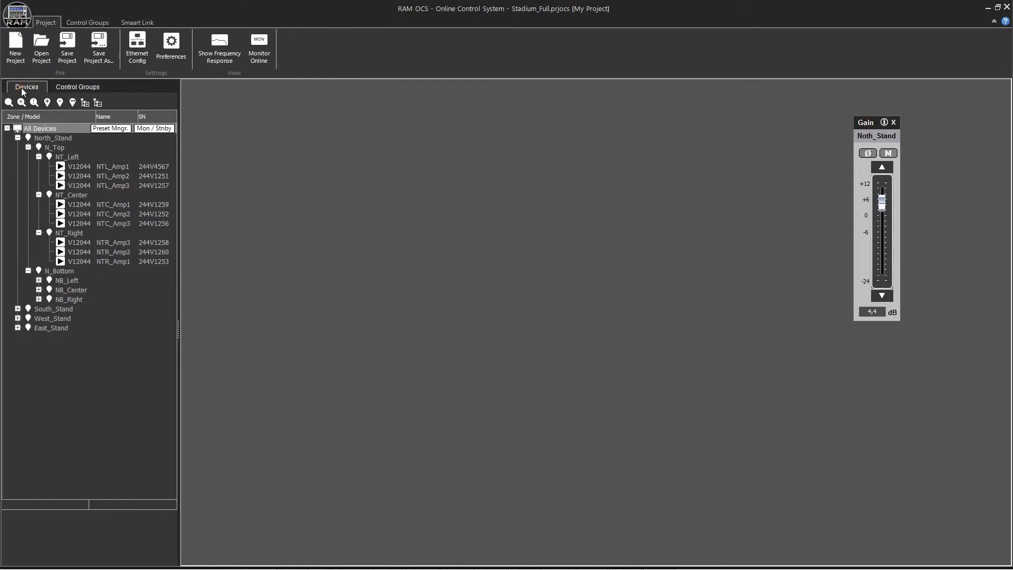
right_click(52, 328)
left_click(98, 425)
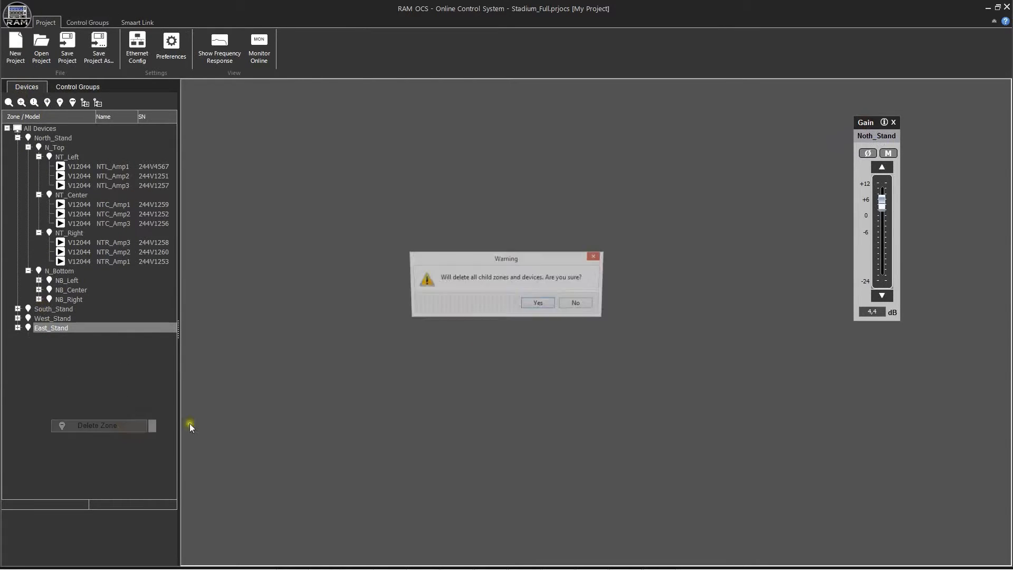
key("Return")
right_click(64, 320)
left_click(111, 418)
left_click(538, 304)
right_click(59, 309)
left_click(105, 409)
left_click(538, 304)
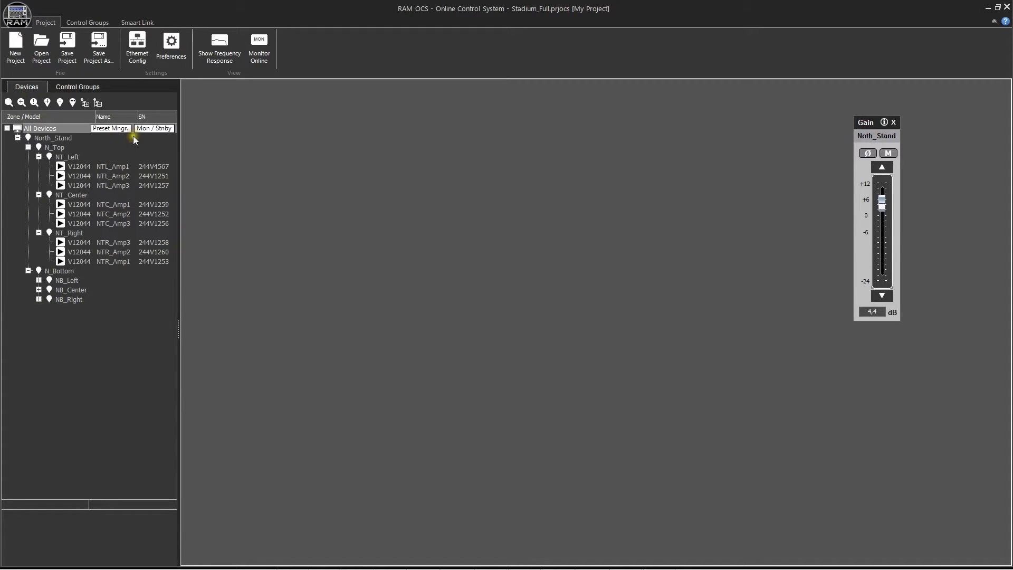
- Open the All Devices Monitor/Standby window, make it smaller and place it beside the Noth_Stand gain control
left_click(150, 129)
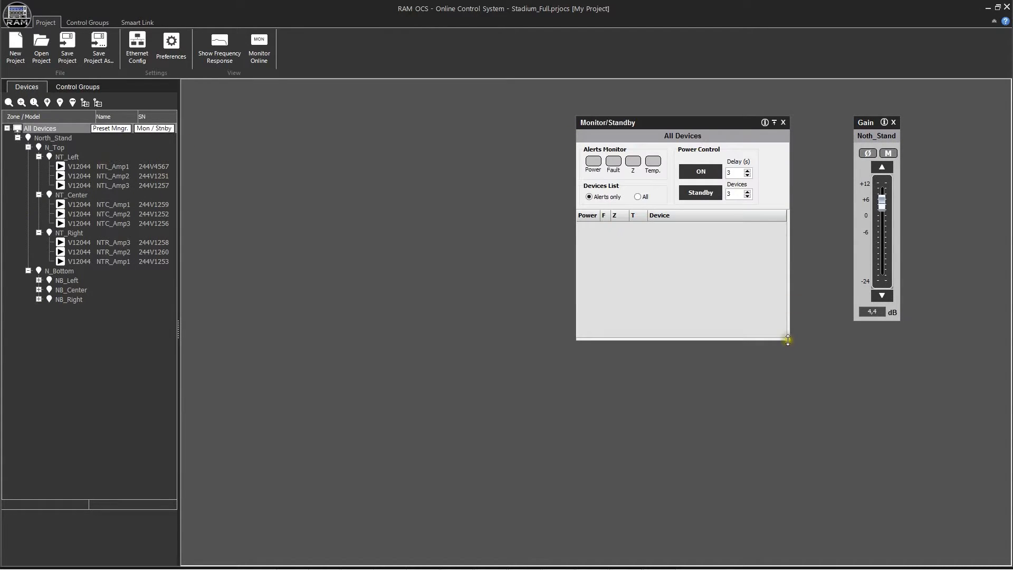
left_click_drag(788, 339, 780, 304)
left_click_drag(681, 123, 747, 128)
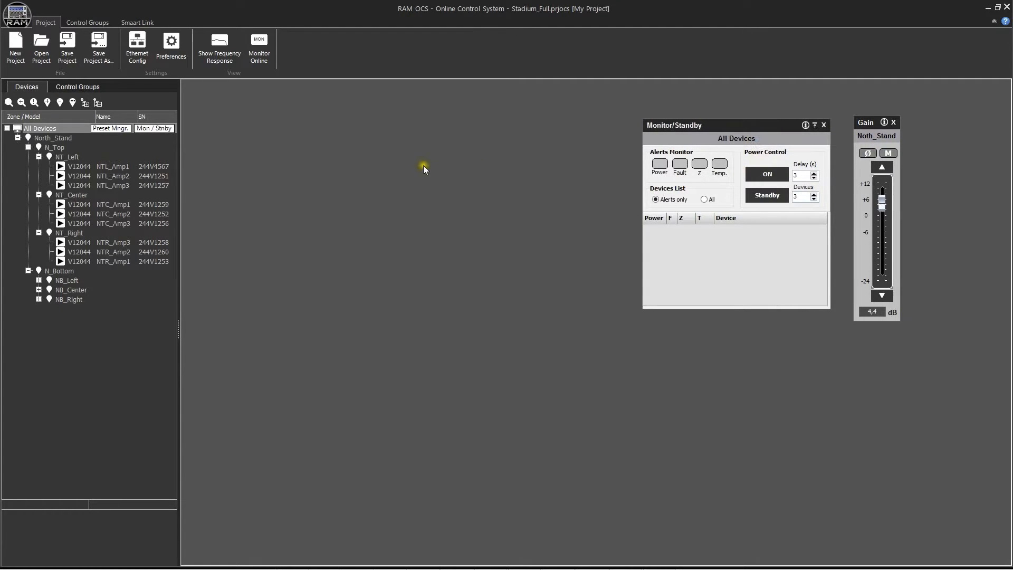
- Save the project as a new version named Stadium_North in the Stadium folder and nudge the Noth_Stand gain up slightly
left_click(106, 58)
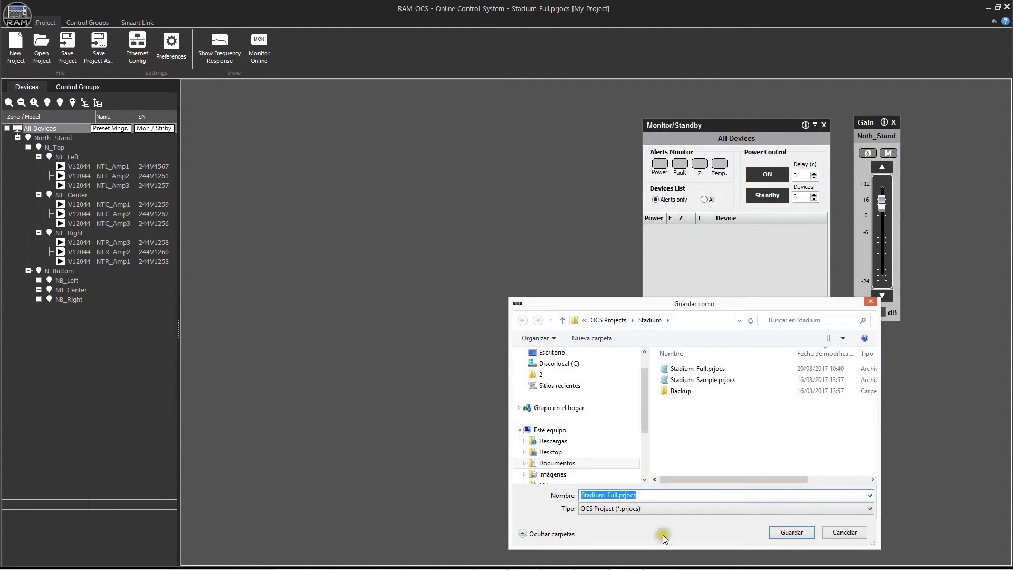
type("Stadium")
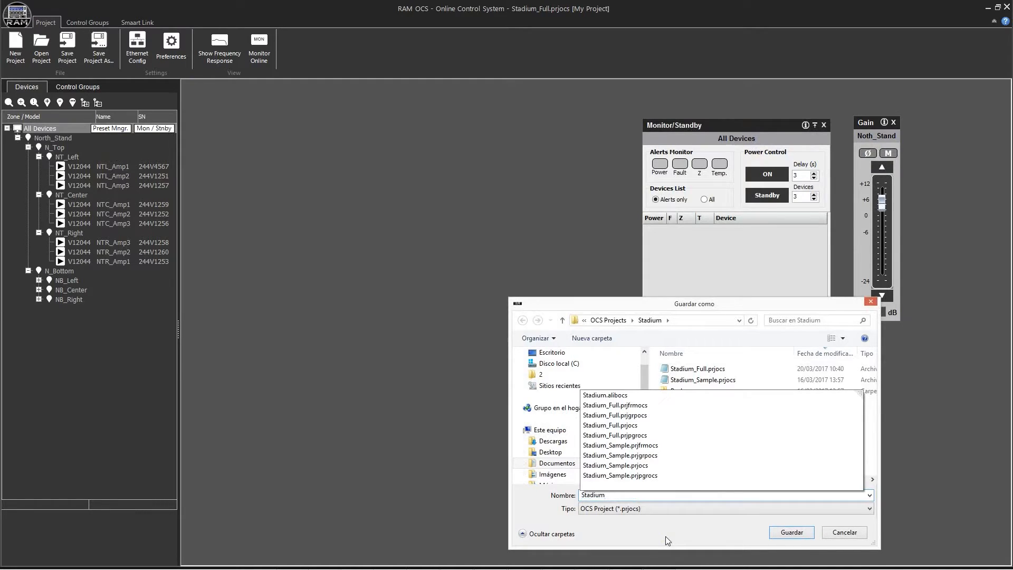
type("_North")
left_click(799, 534)
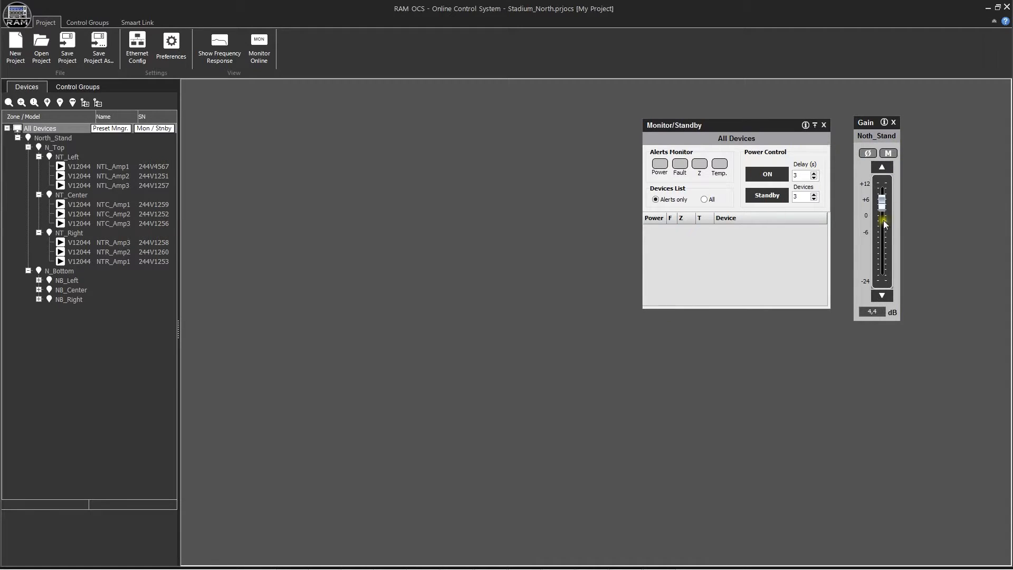
left_click_drag(881, 202, 882, 196)
- Open the Stadium_Full project and update all devices from its control groups
left_click(42, 47)
left_click(536, 309)
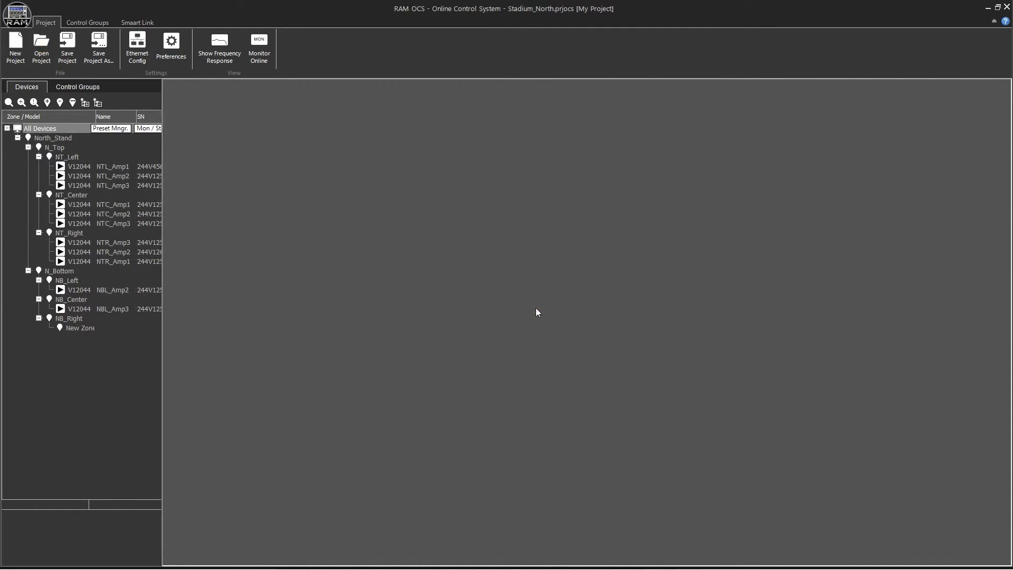
double_click(687, 365)
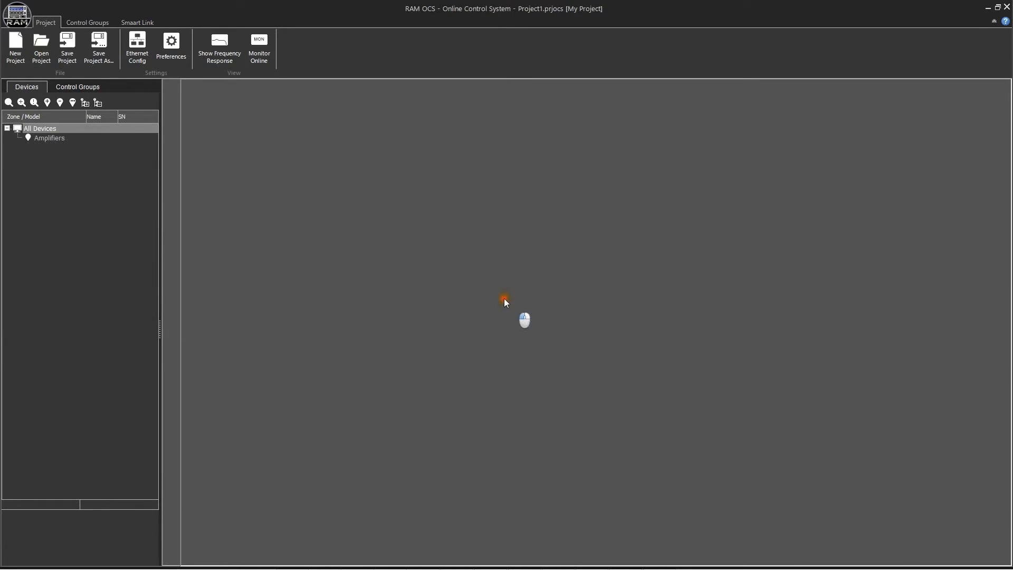
left_click(77, 87)
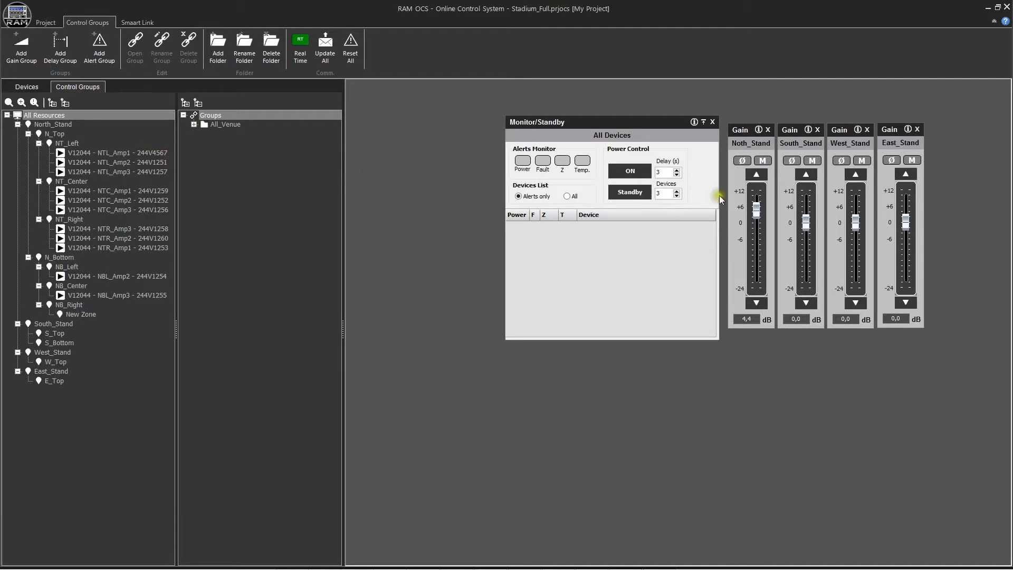
left_click(330, 46)
- Open the Stadium_North project and expand the Noth_Stand folder under All_Venue in the control groups tree
left_click(46, 23)
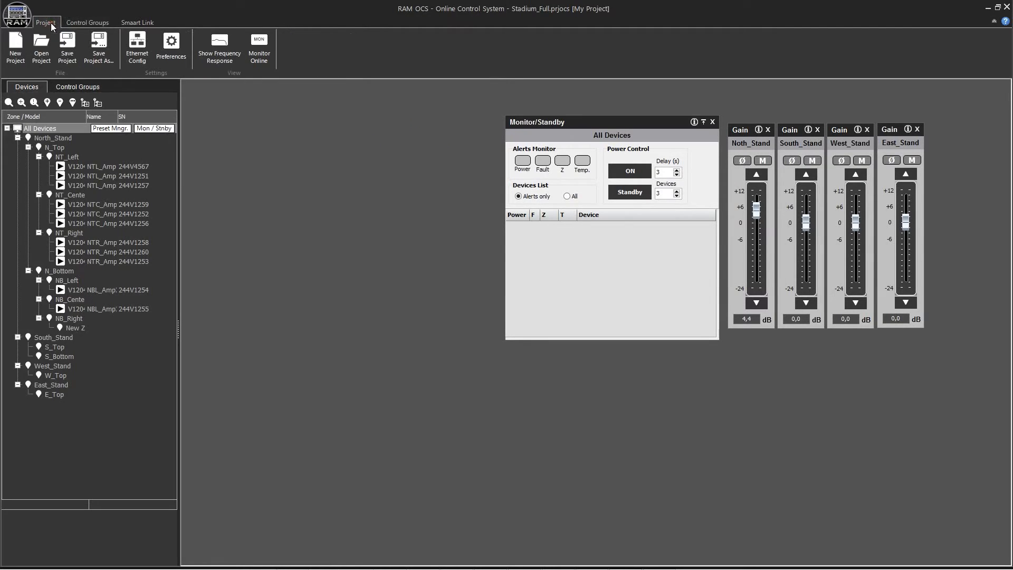
left_click(41, 47)
left_click(533, 310)
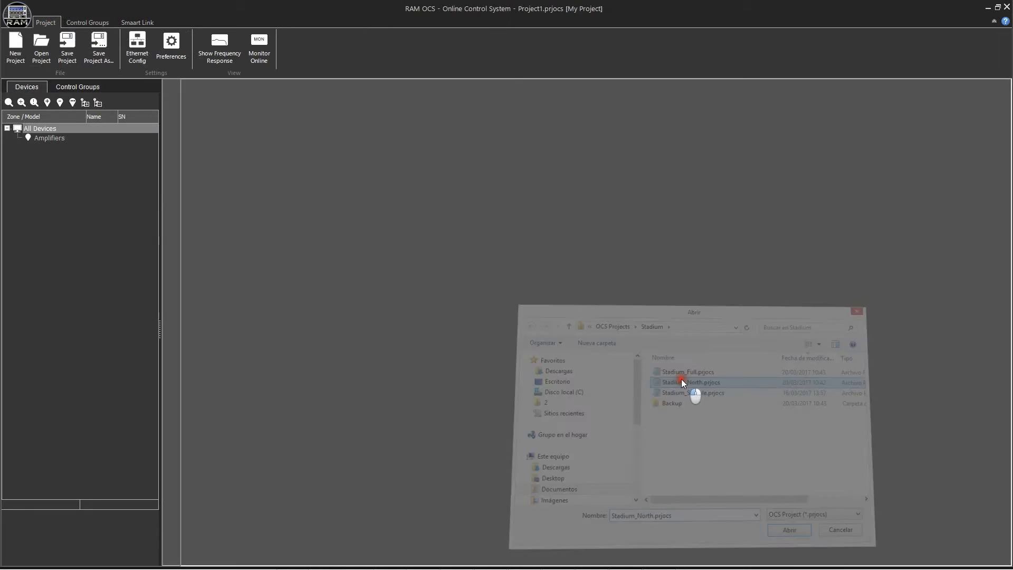
double_click(695, 389)
left_click(85, 86)
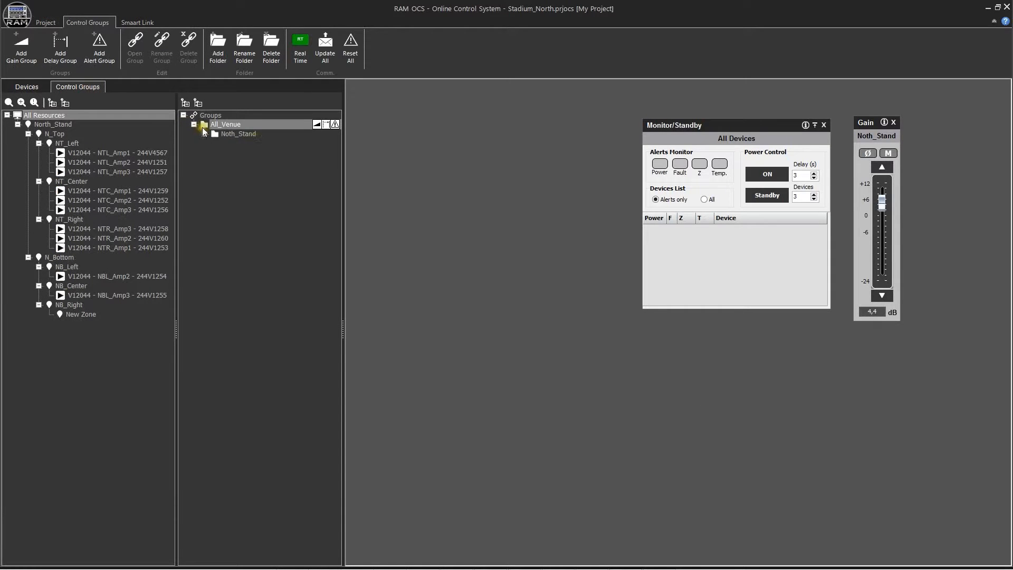
left_click(204, 134)
- Power on all devices from the All Devices Monitor/Standby window and run Update All for the Stadium_North project
left_click(771, 176)
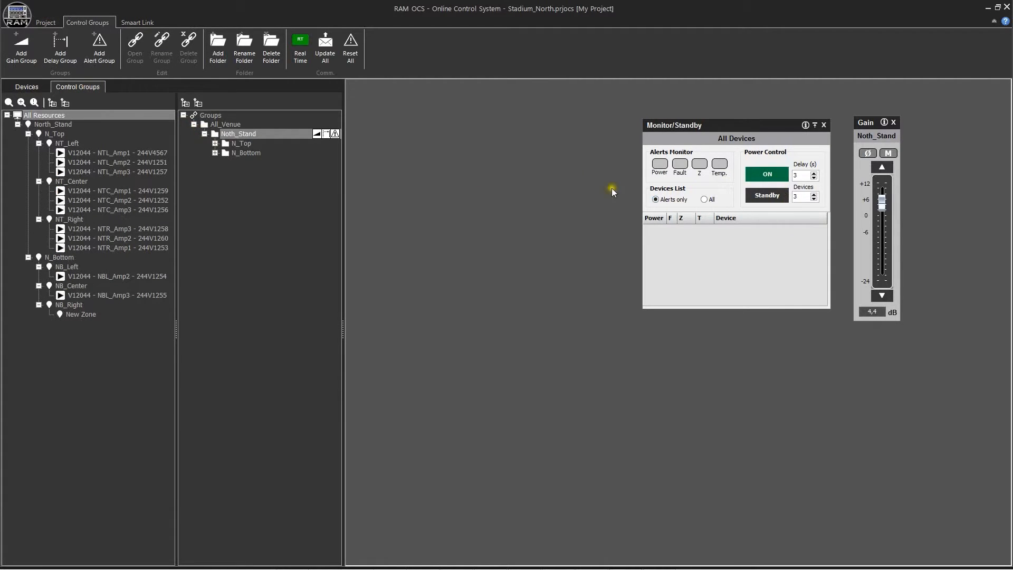
left_click(325, 45)
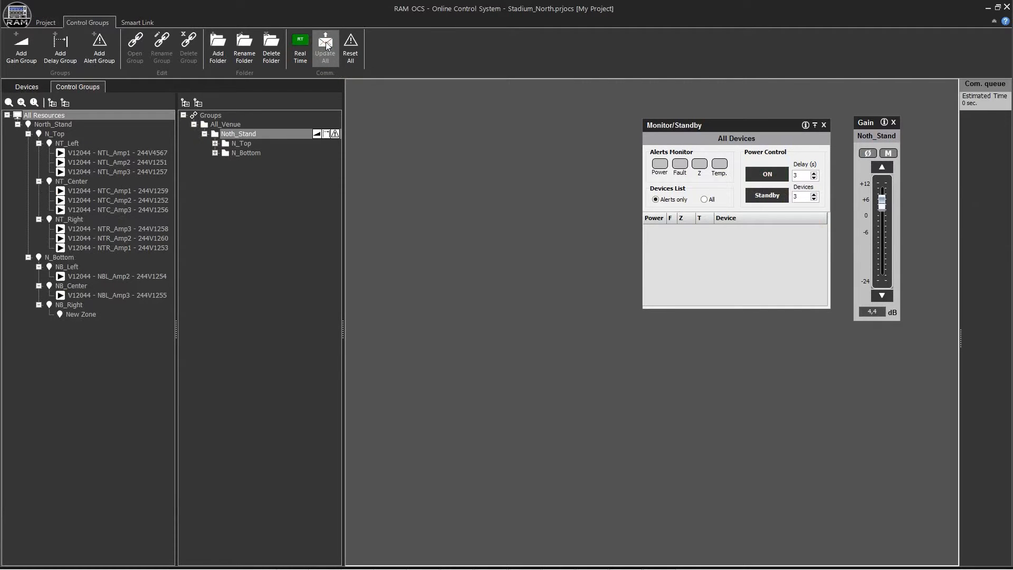